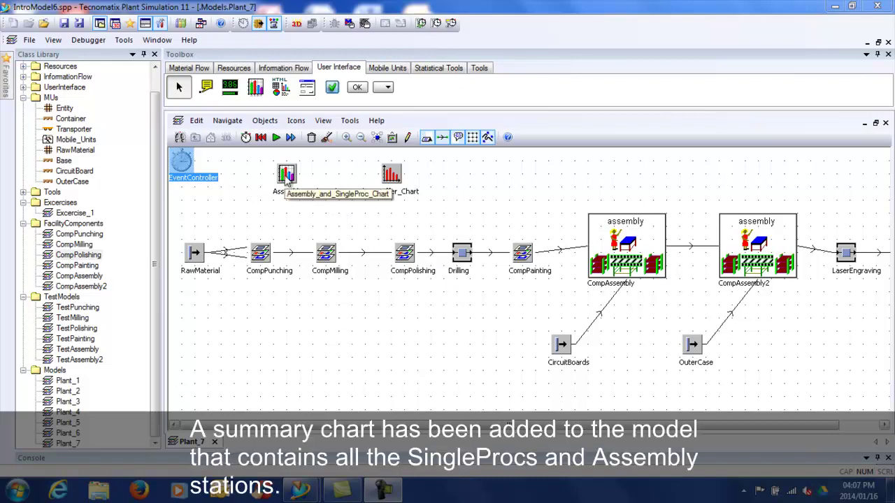
Step: View the Resource Statistics chart of Assembly_and_SingleProc_Chart, then close it
right_click(287, 175)
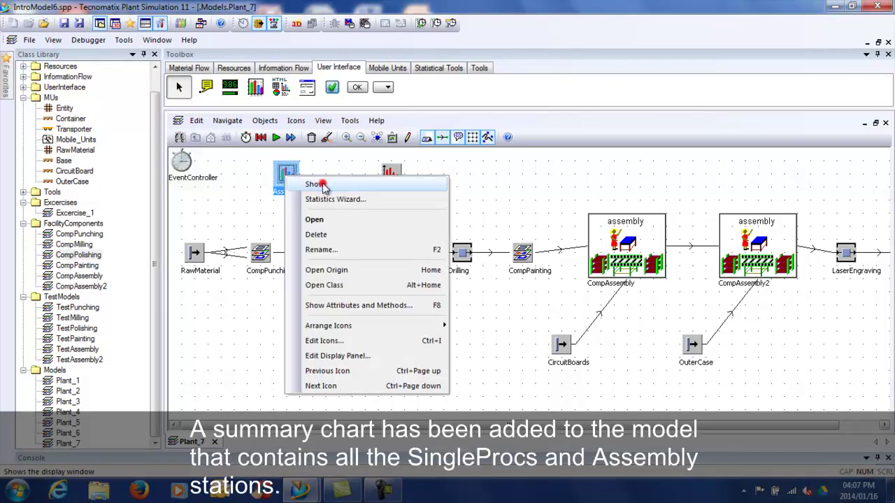
left_click(324, 185)
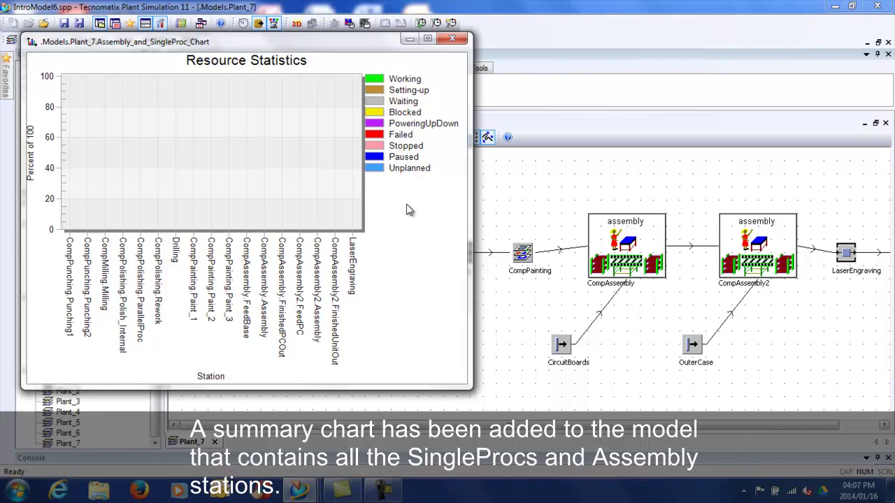
left_click(452, 38)
Step: Review the Buffer_Chart settings and its buffer Occupancy chart, then close both
double_click(393, 173)
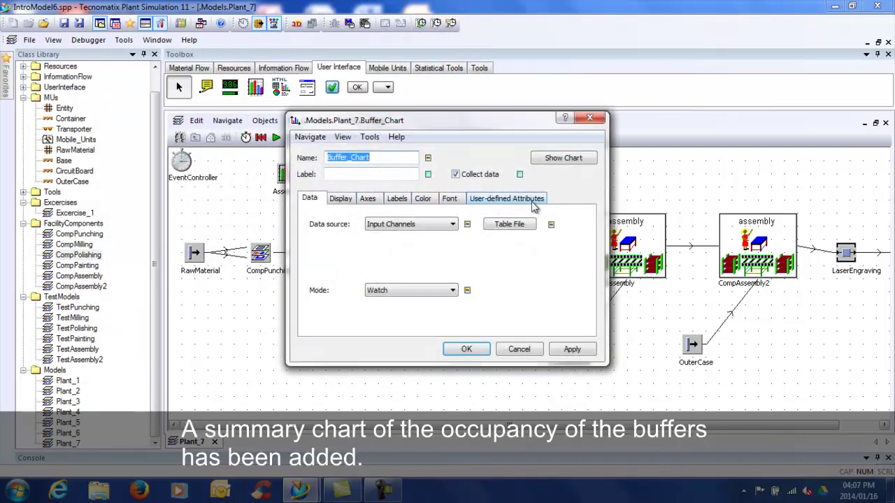
left_click(589, 117)
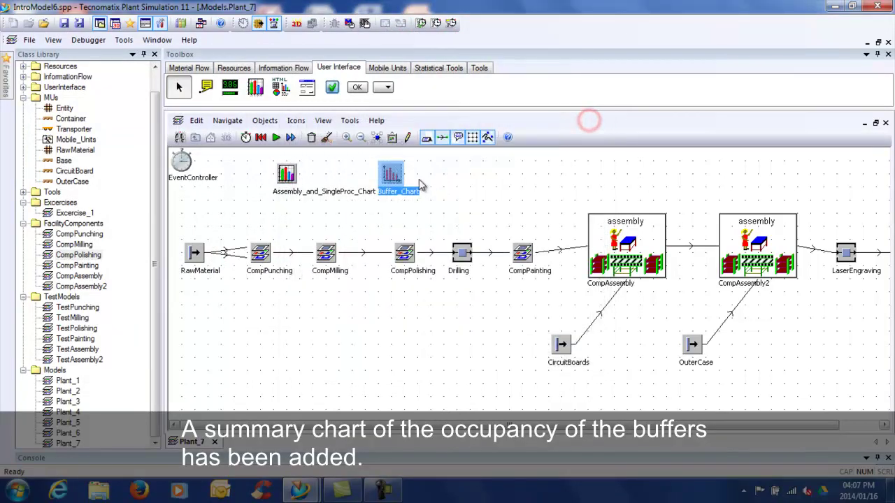
right_click(393, 178)
left_click(433, 183)
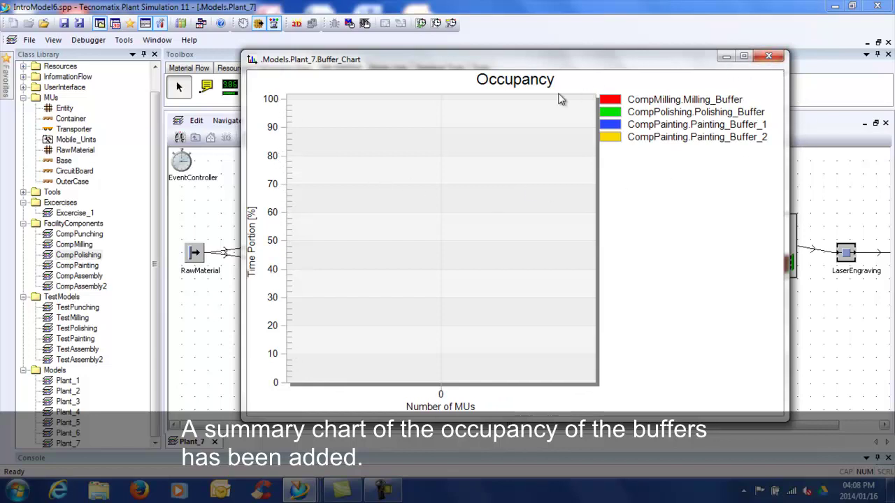
left_click(769, 56)
left_click(550, 161)
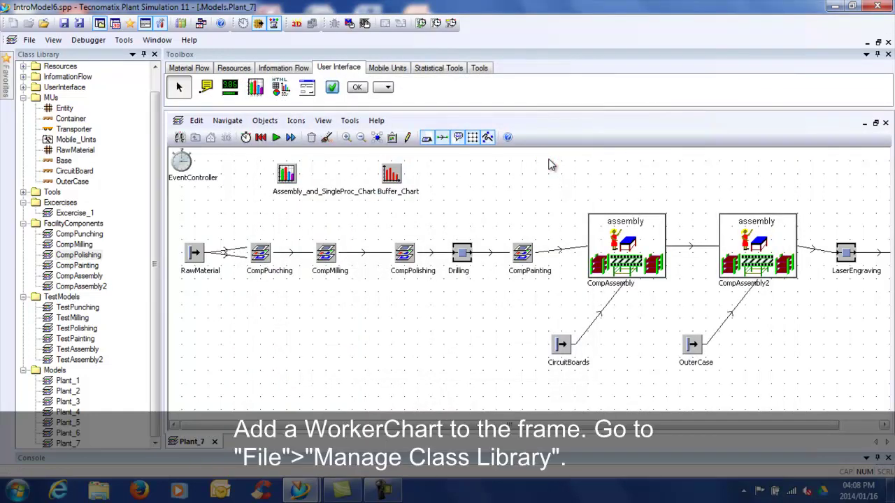
Step: Include the Worker Chart library through Manage Class Library
left_click(30, 42)
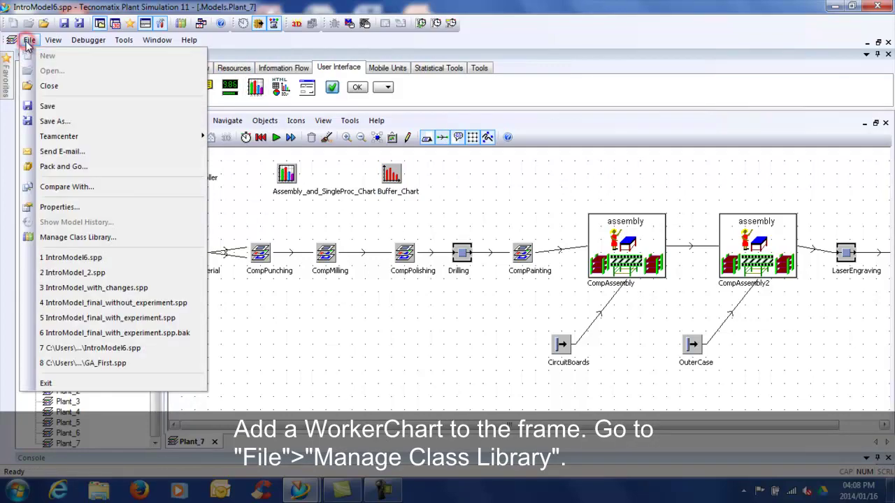
left_click(98, 239)
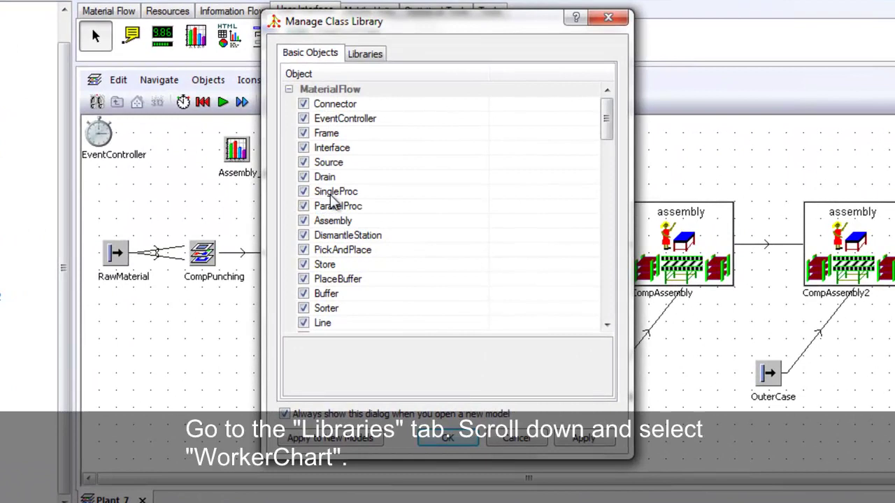
left_click(366, 56)
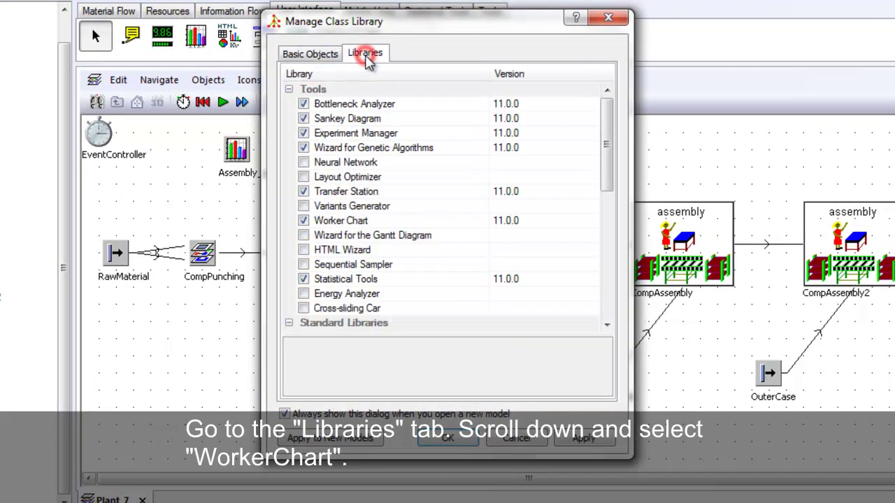
left_click(341, 222)
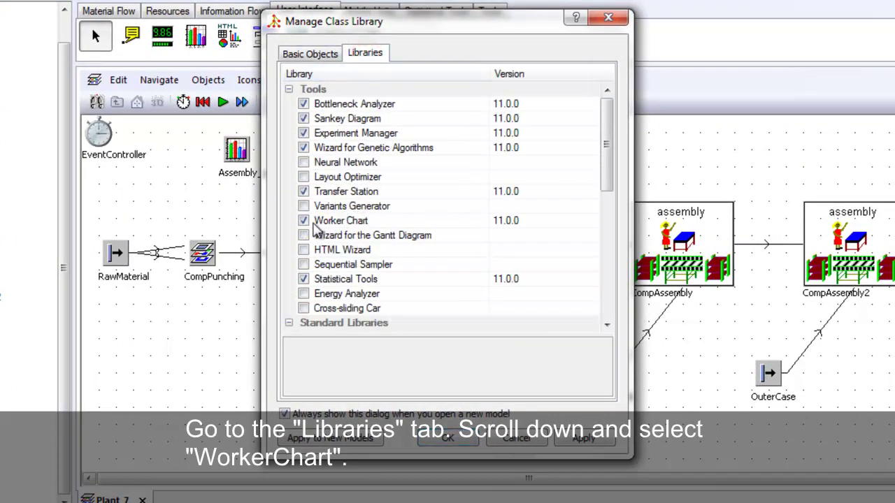
left_click(447, 438)
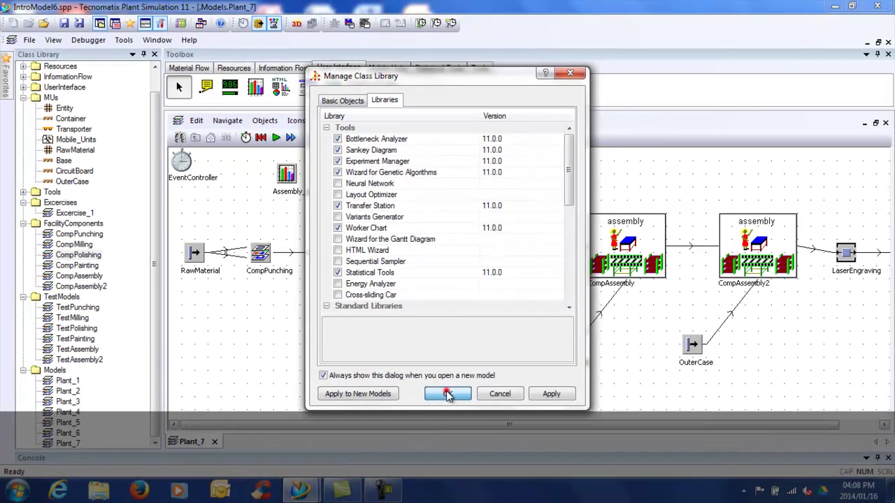
Step: Insert a WorkerChart into Plant_7 beside the Buffer_Chart
left_click(480, 67)
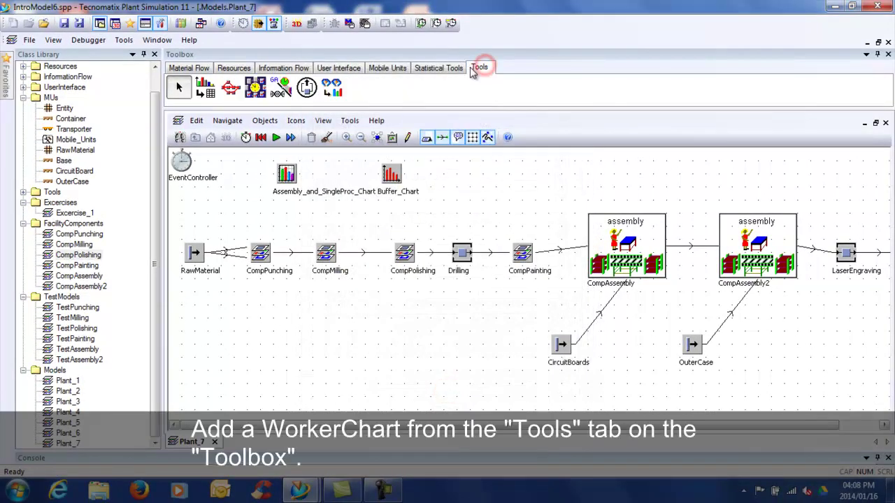
left_click(332, 87)
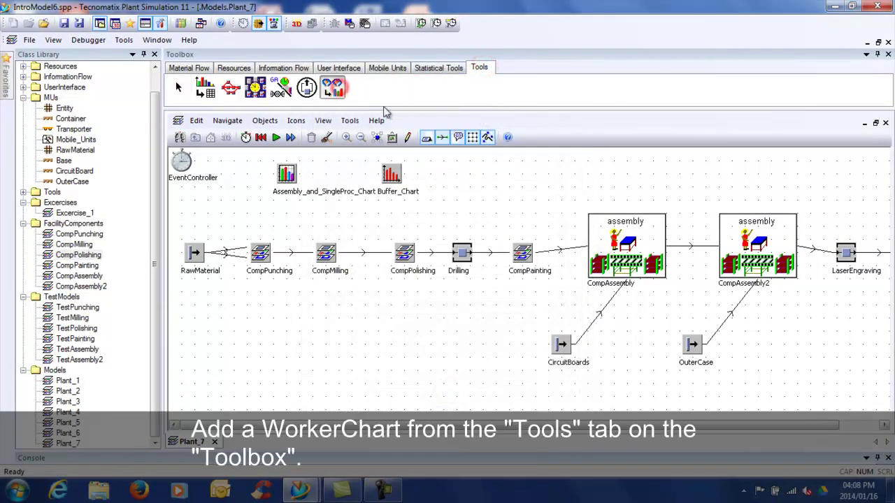
left_click(459, 176)
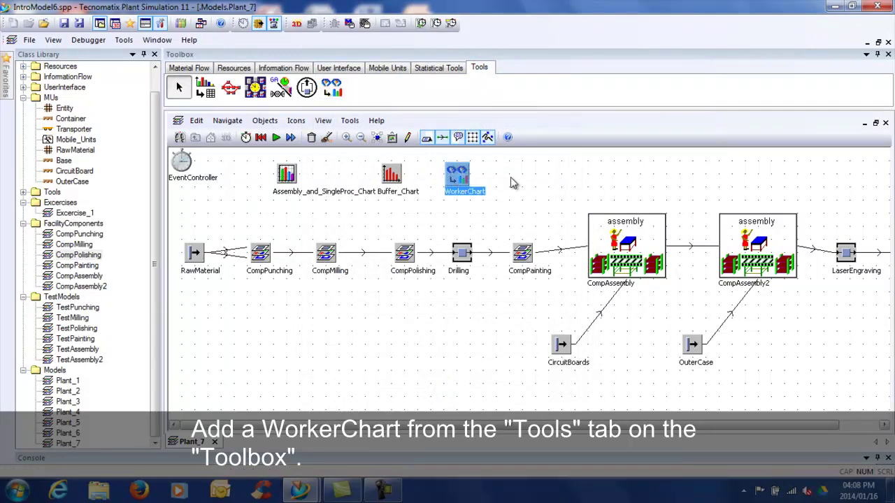
left_click(511, 180)
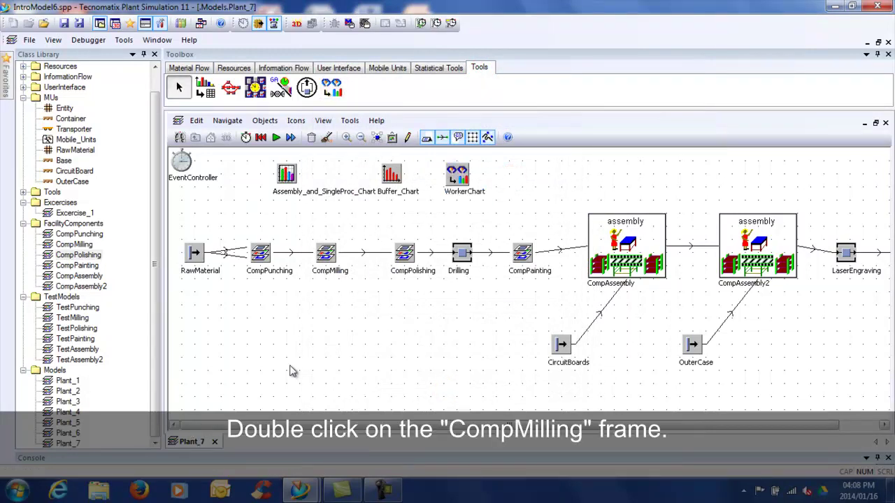
Step: Assign the CompMilling WorkerPool to the WorkerChart, grouping workers by Individuals
double_click(329, 256)
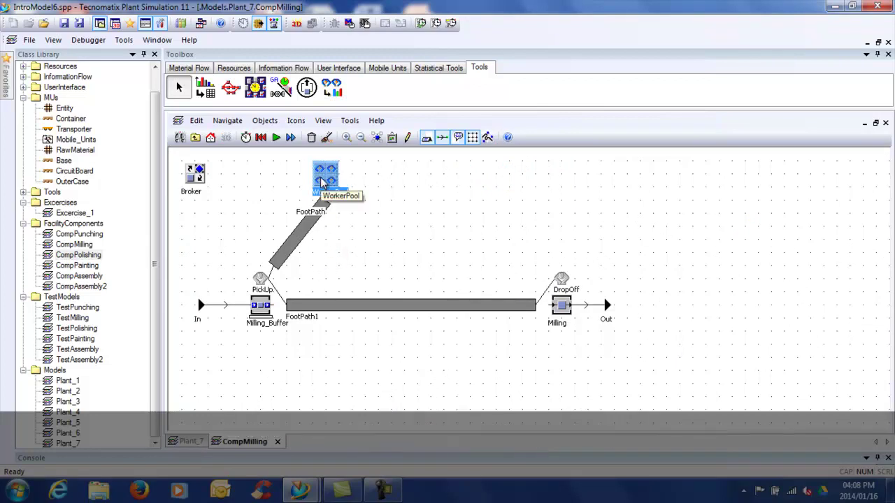
left_click_drag(322, 184, 454, 173)
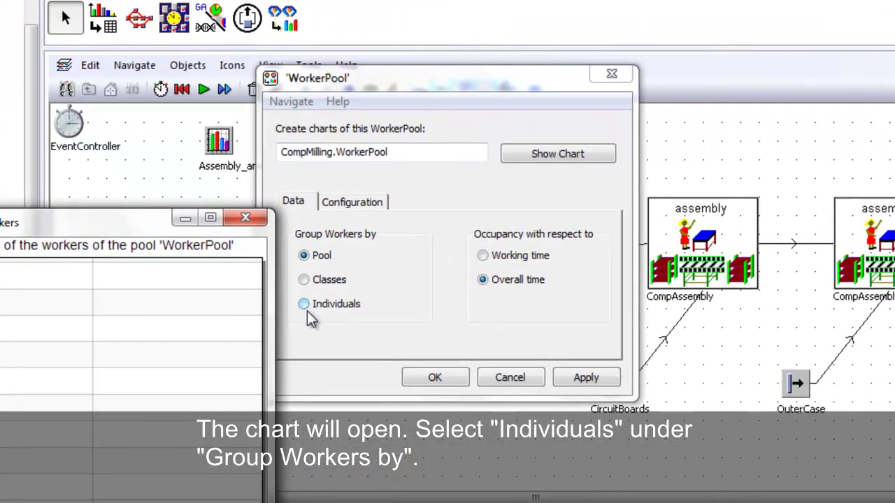
left_click(305, 306)
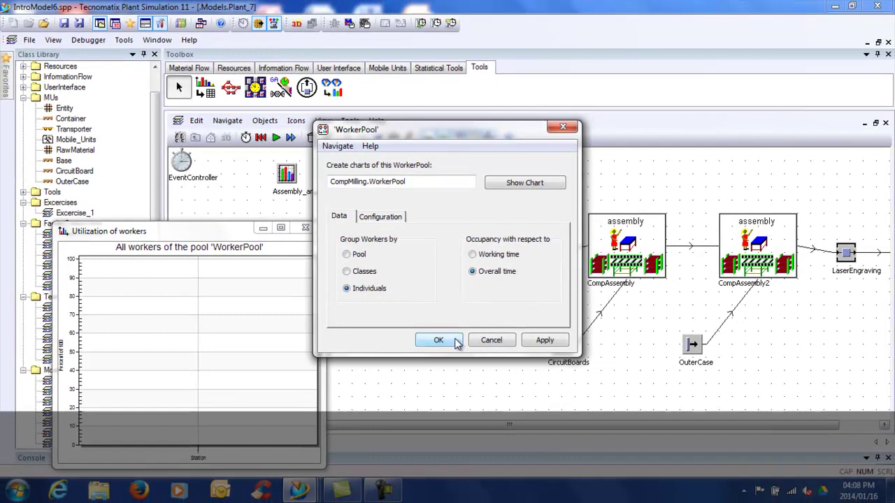
left_click(439, 344)
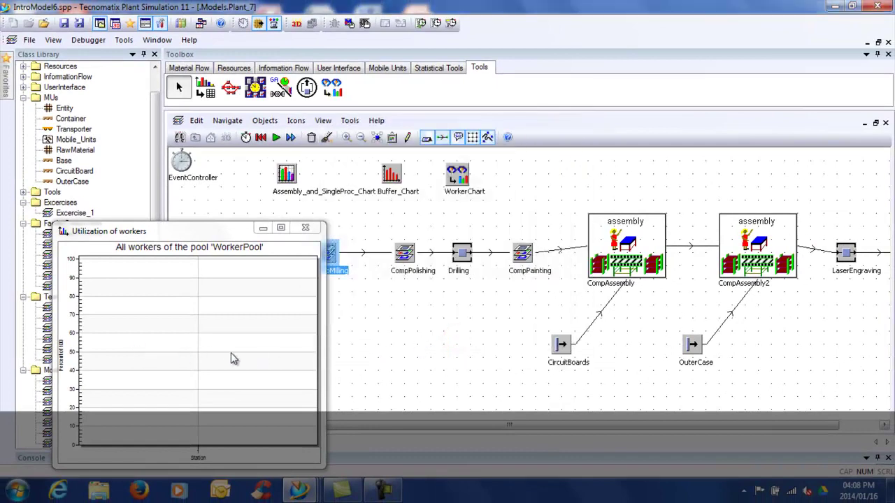
left_click(305, 227)
left_click(409, 358)
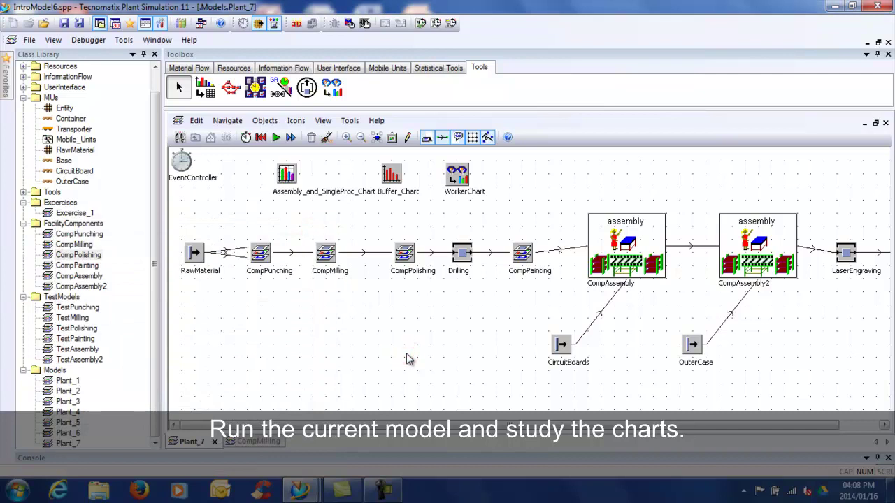
Step: Reset and run the simulation, then show an enlarged Resource Statistics chart of station shares
left_click(263, 138)
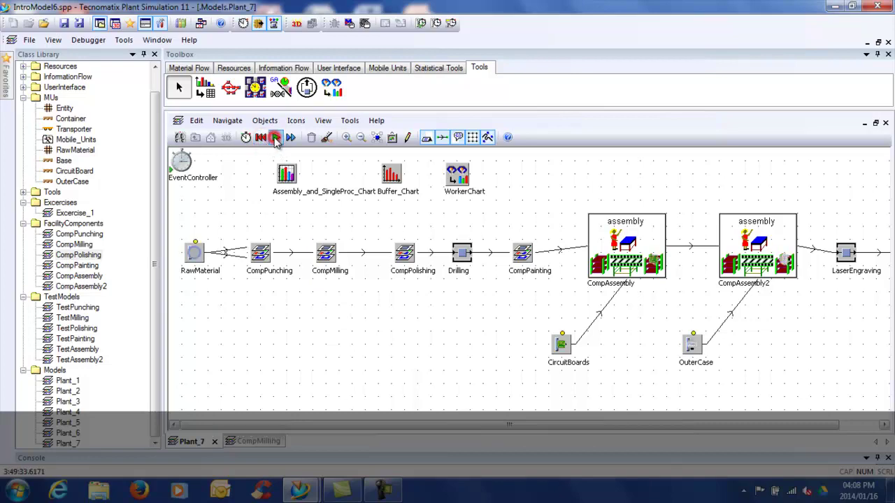
left_click(277, 138)
left_click(305, 176)
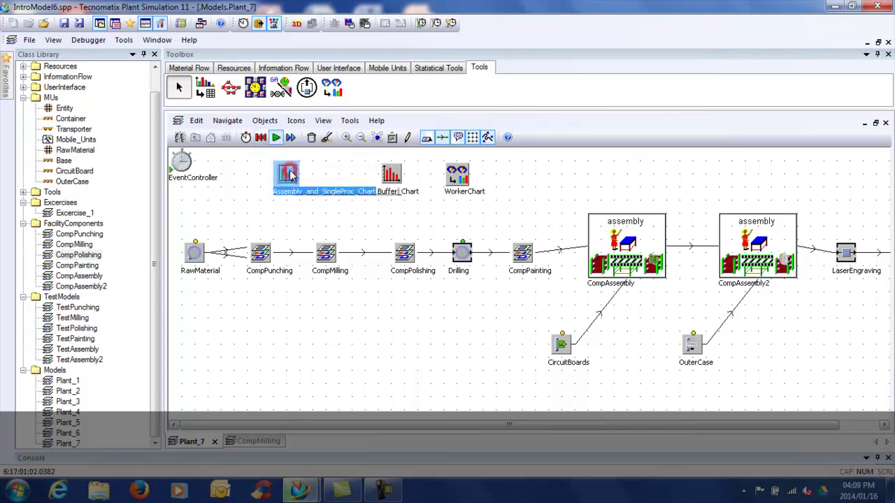
right_click(302, 174)
left_click(310, 176)
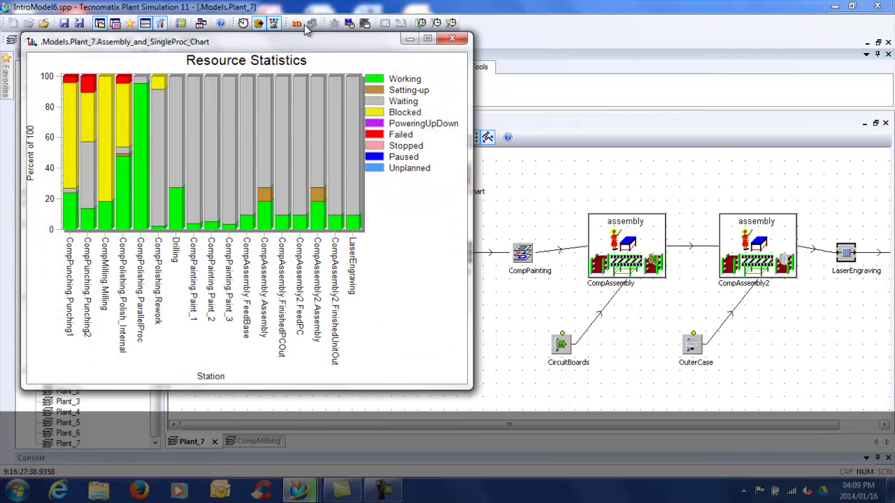
left_click_drag(307, 39, 433, 45)
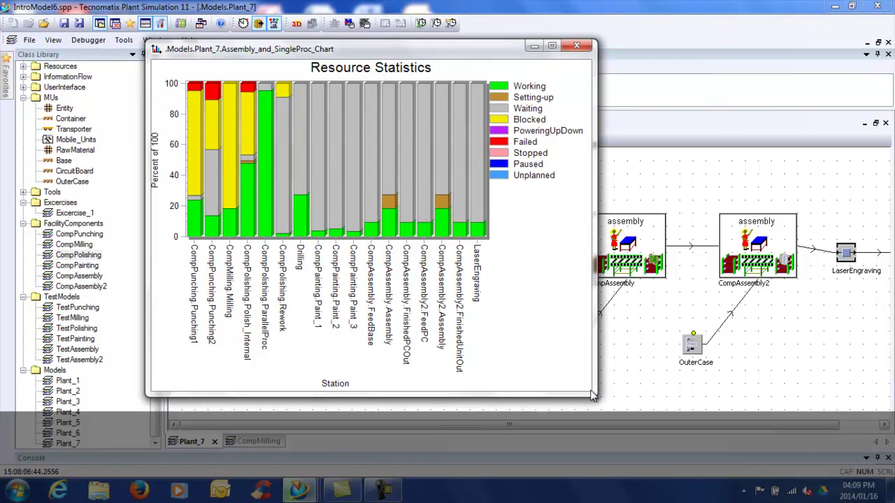
left_click_drag(593, 396, 629, 411)
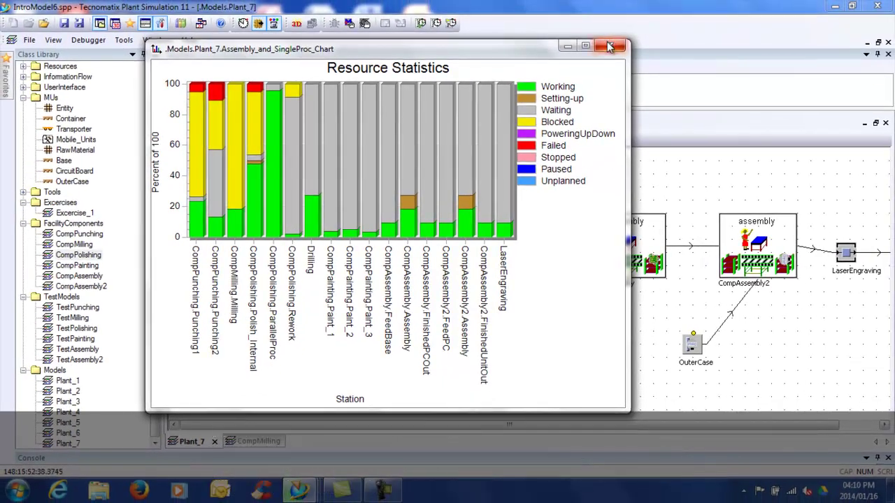
left_click(638, 5)
left_click(257, 442)
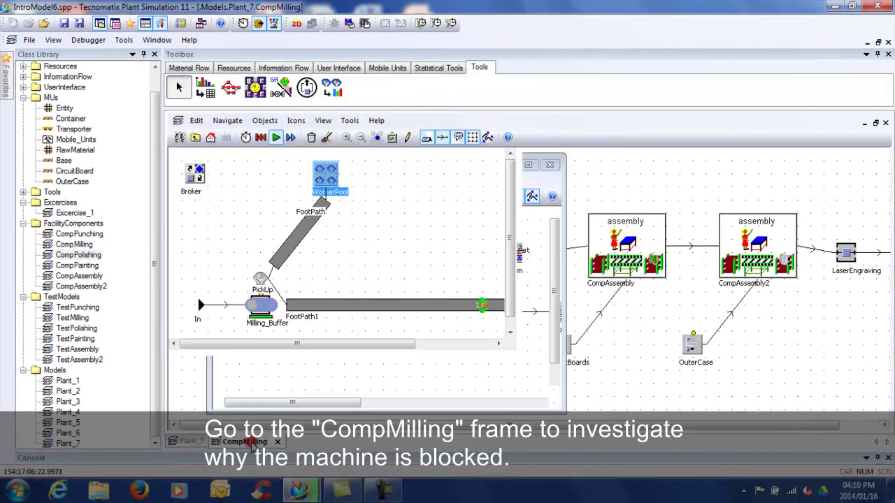
left_click(568, 311)
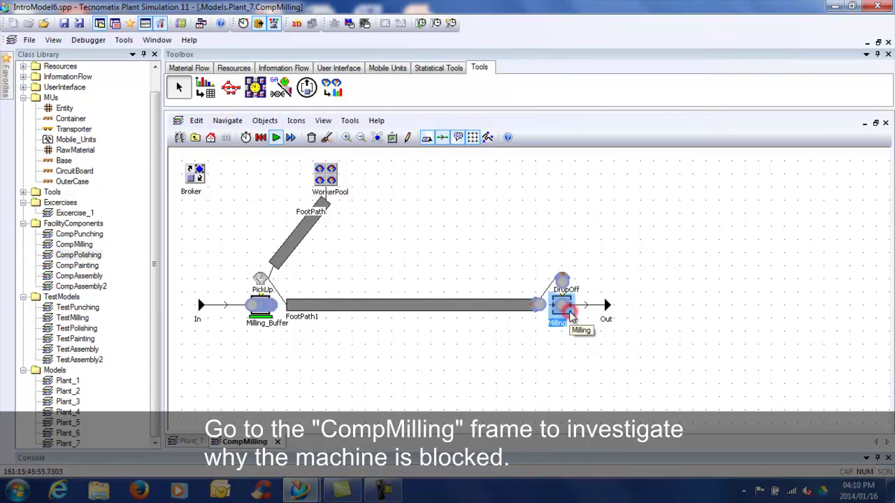
double_click(568, 312)
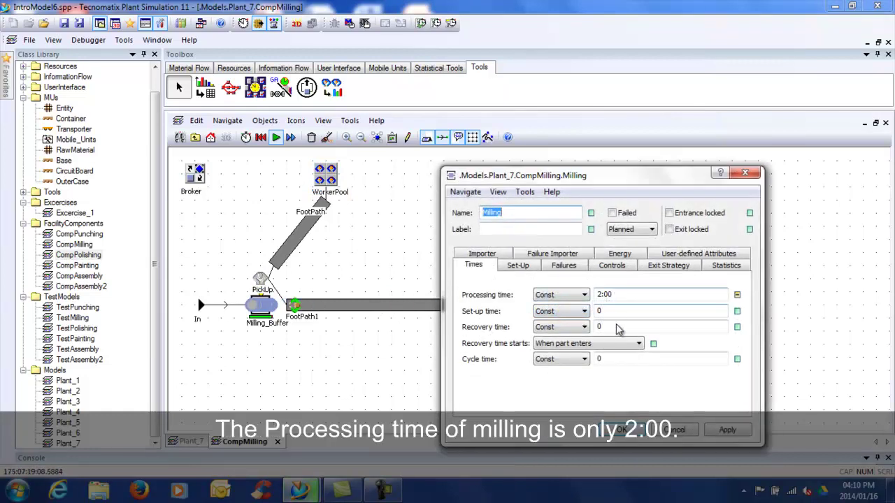
left_click(623, 431)
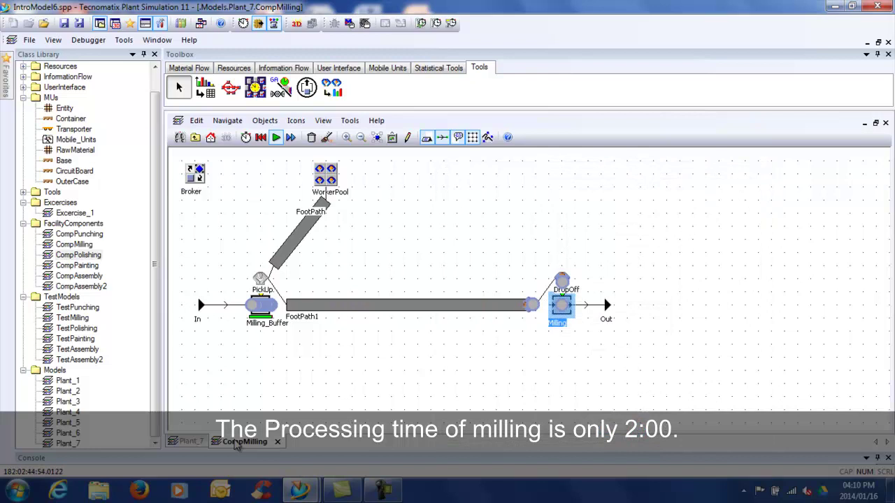
left_click(173, 446)
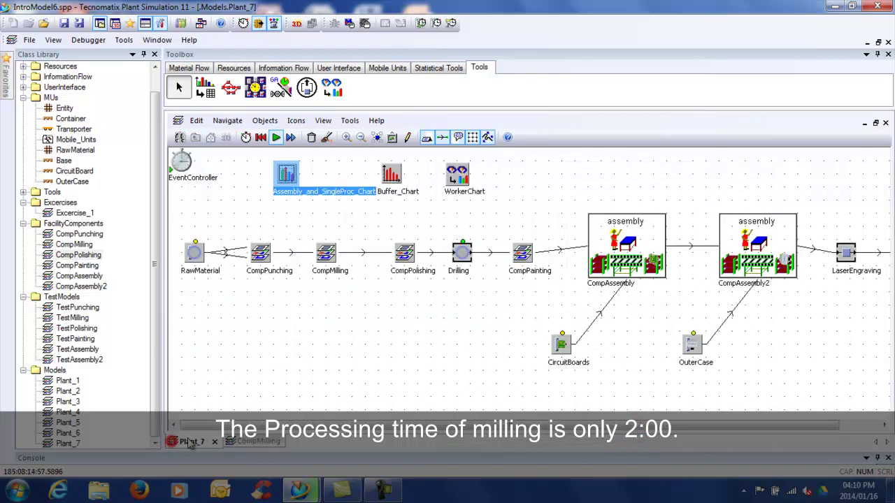
double_click(414, 261)
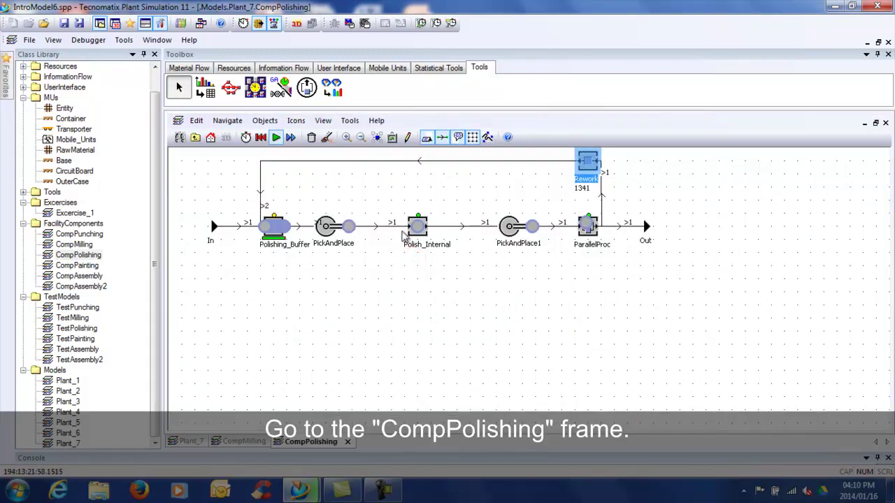
double_click(413, 232)
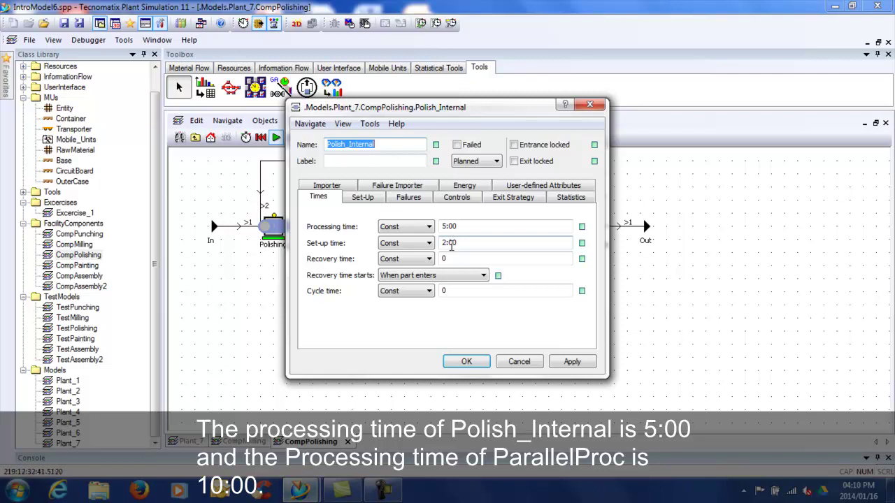
left_click(464, 363)
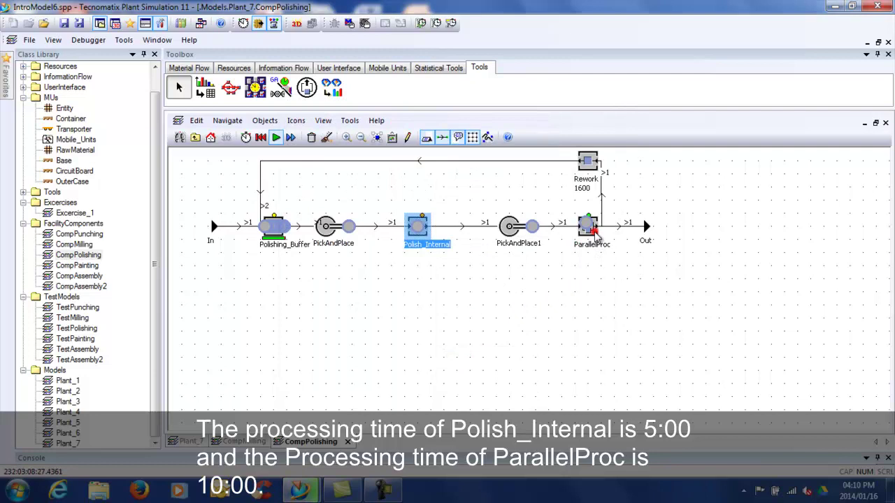
double_click(595, 233)
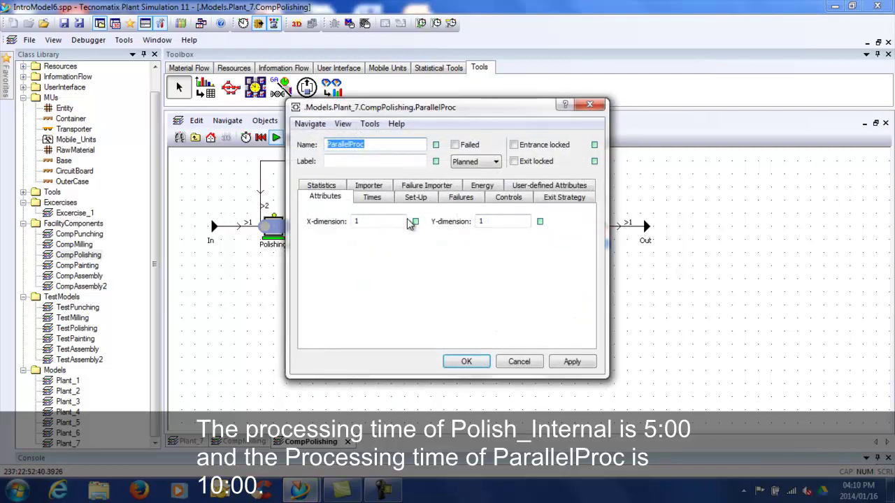
left_click(389, 201)
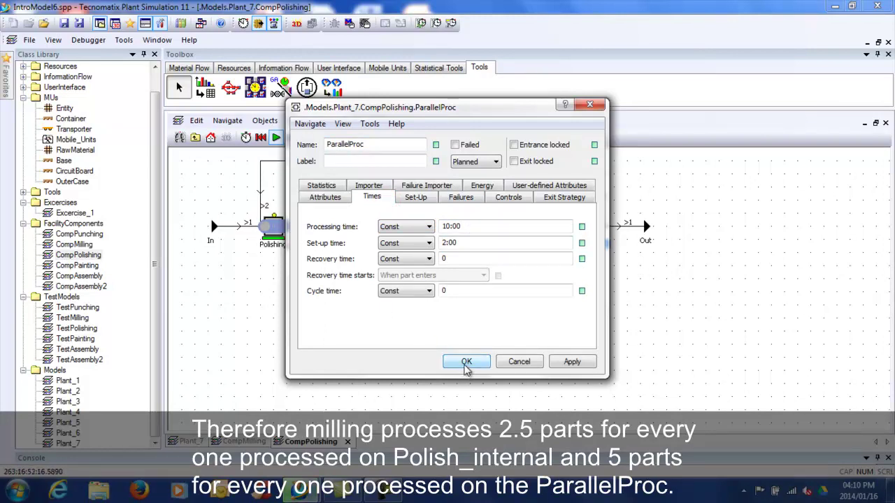
left_click(466, 363)
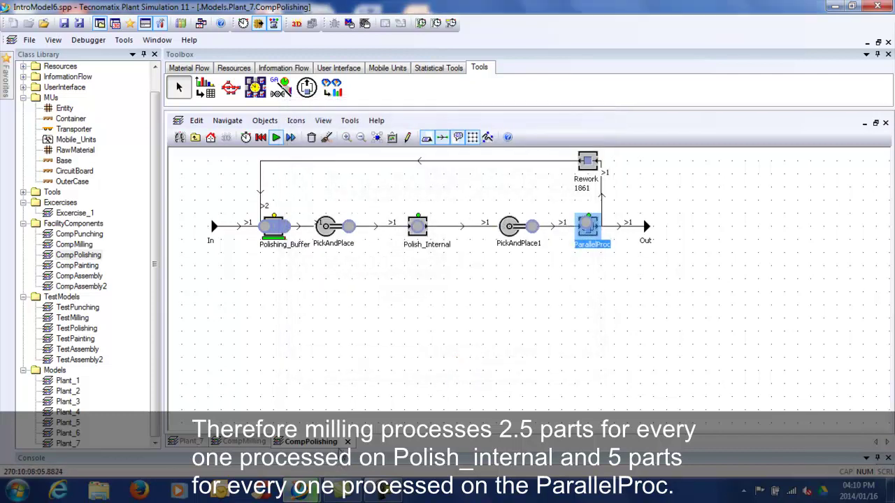
left_click(348, 442)
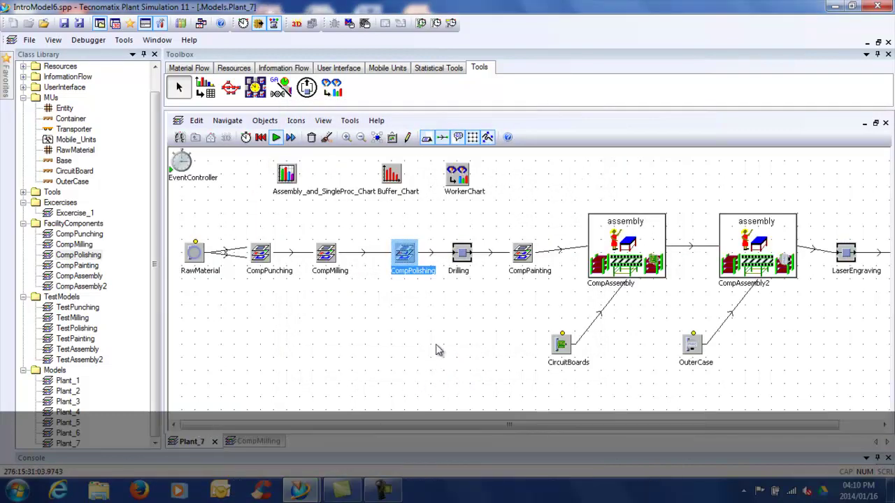
left_click(295, 179)
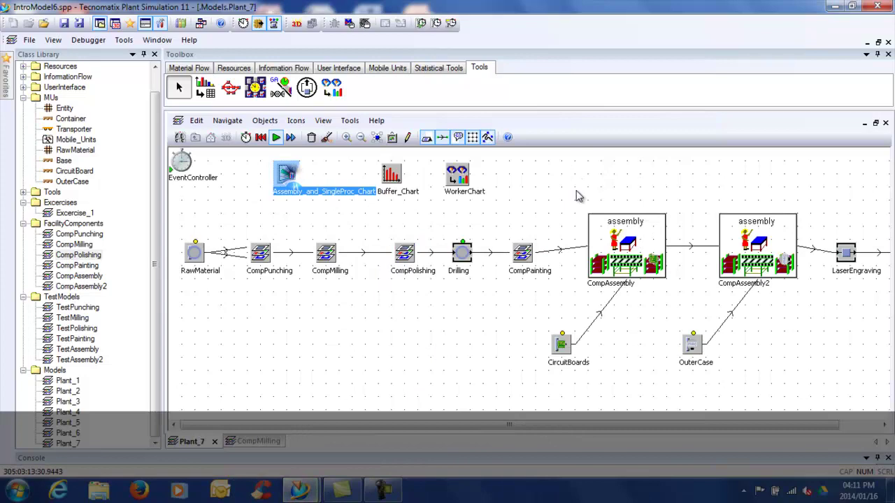
right_click(396, 177)
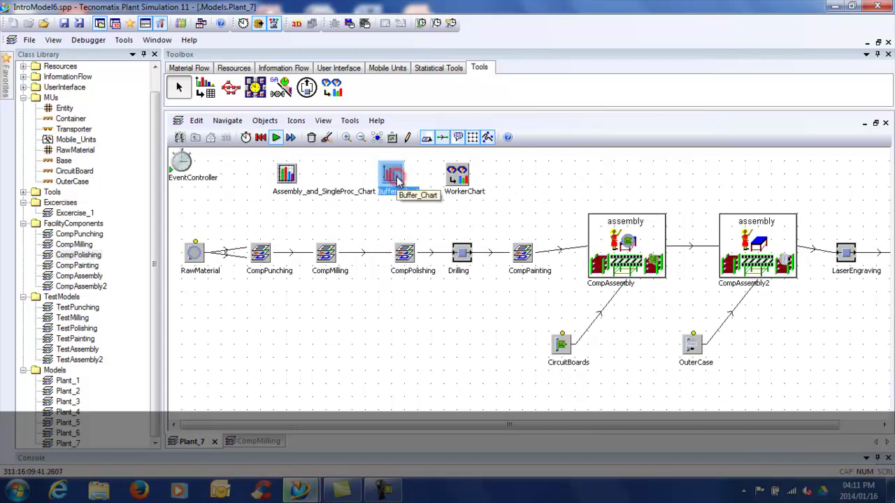
left_click(428, 186)
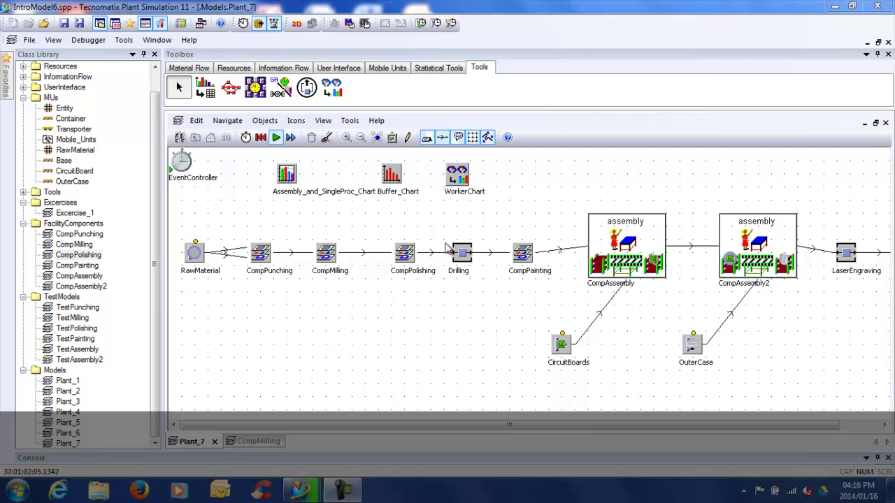
Step: Show the WorkerChart's utilization chart for Worker:1 and Worker:2, repositioned and enlarged
double_click(456, 175)
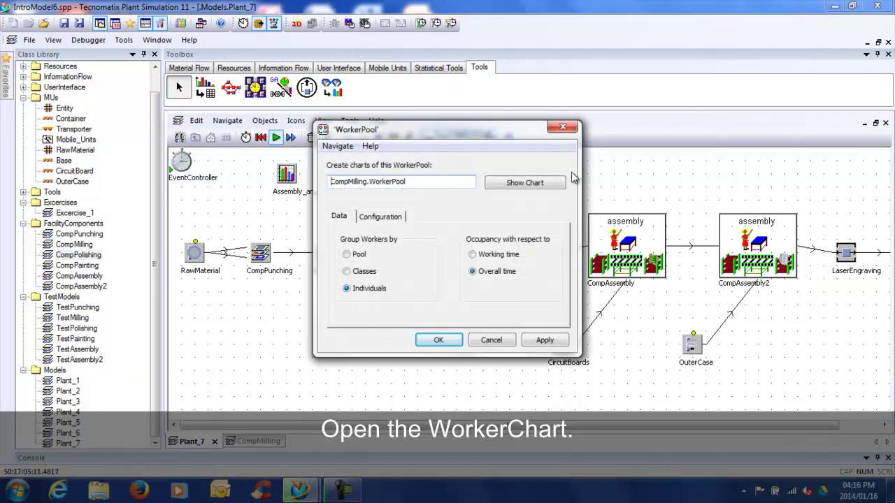
left_click(542, 183)
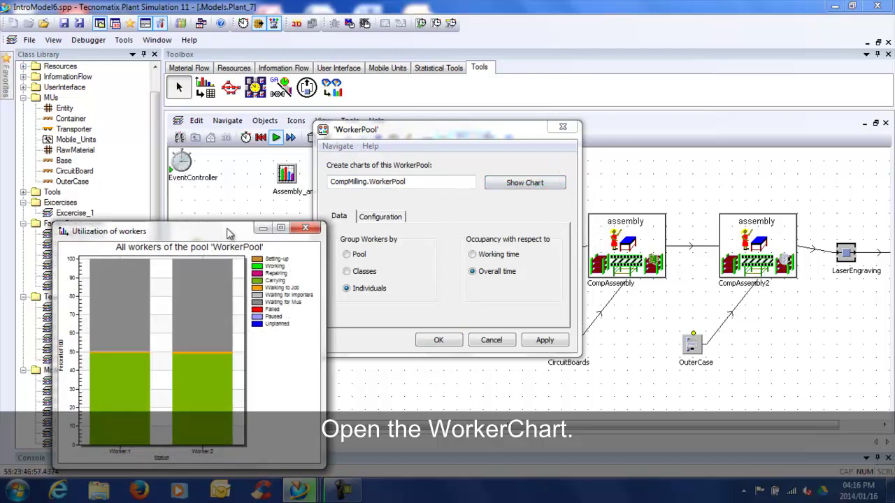
left_click_drag(228, 233, 442, 102)
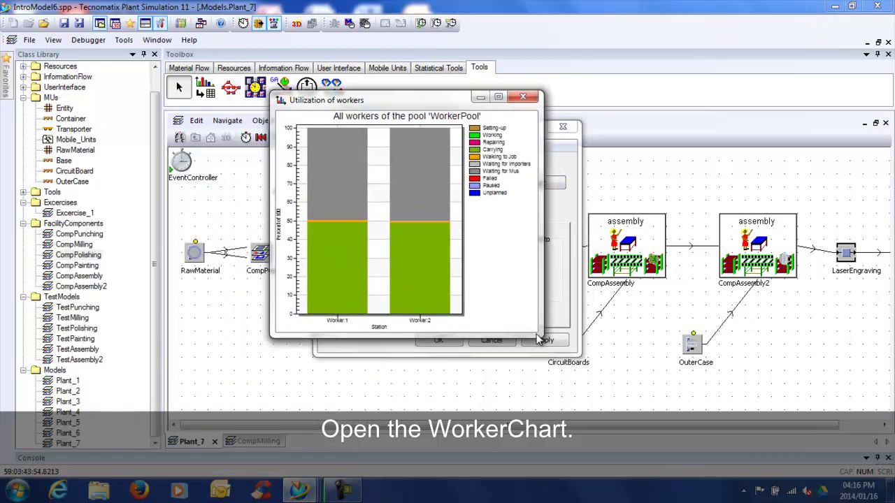
left_click_drag(539, 334, 663, 413)
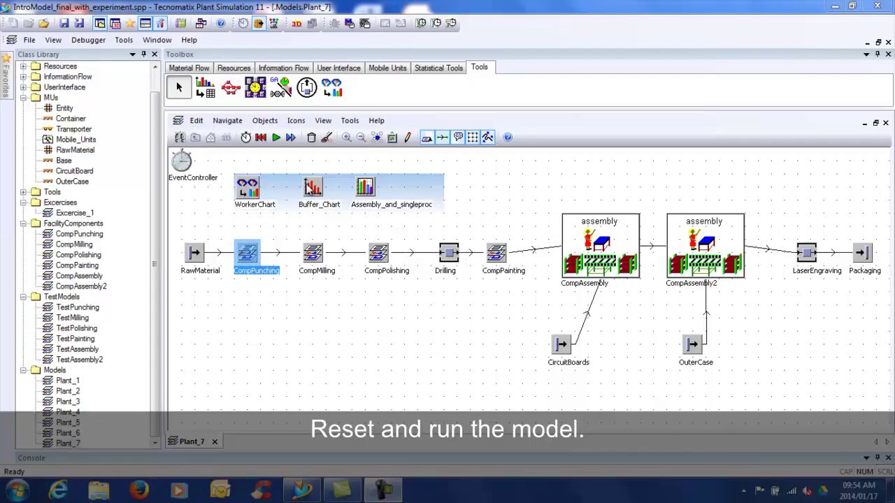
Step: Reset and run Plant_7, then show the Assembly_and_singleproc Resource Statistics chart
left_click(265, 144)
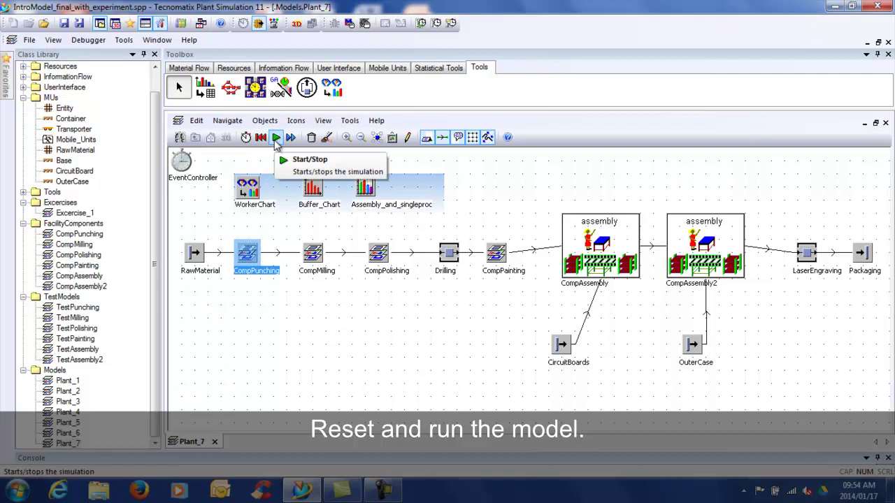
left_click(277, 138)
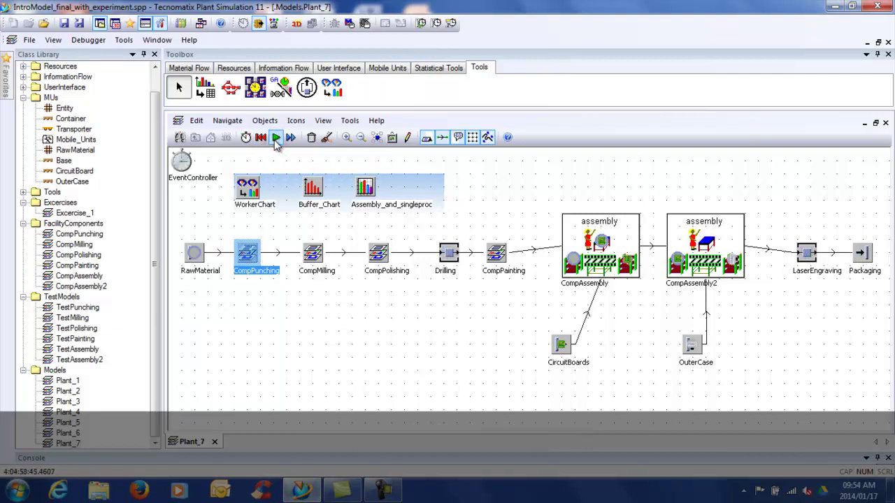
left_click(364, 186)
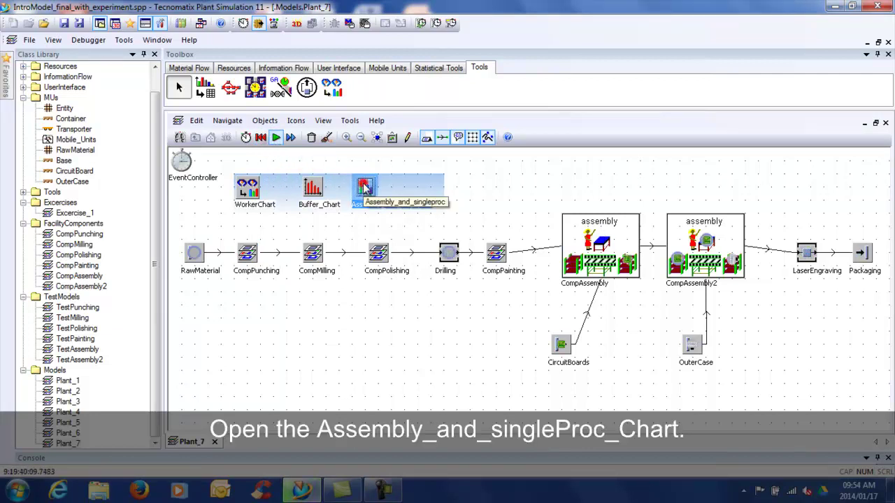
right_click(364, 186)
left_click(394, 193)
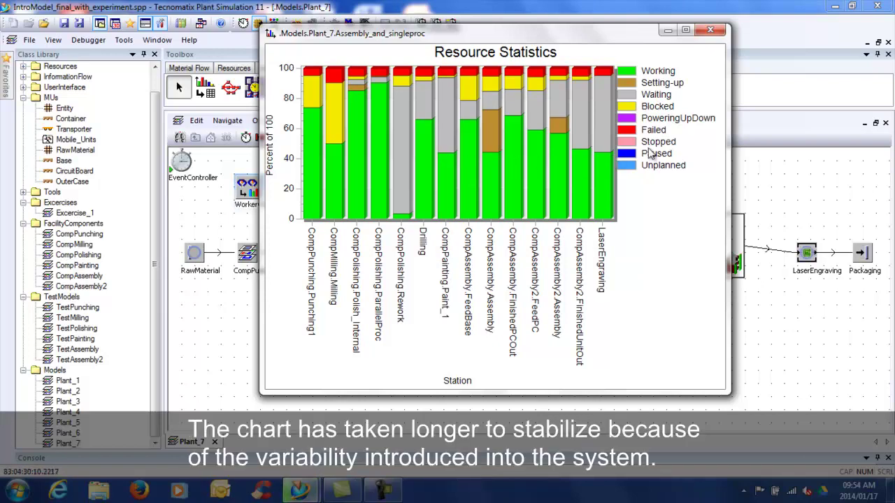
left_click(710, 30)
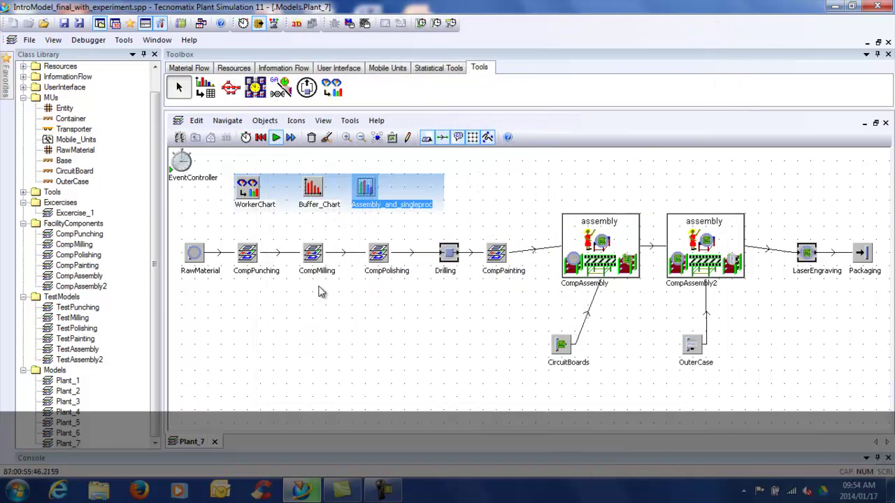
double_click(244, 253)
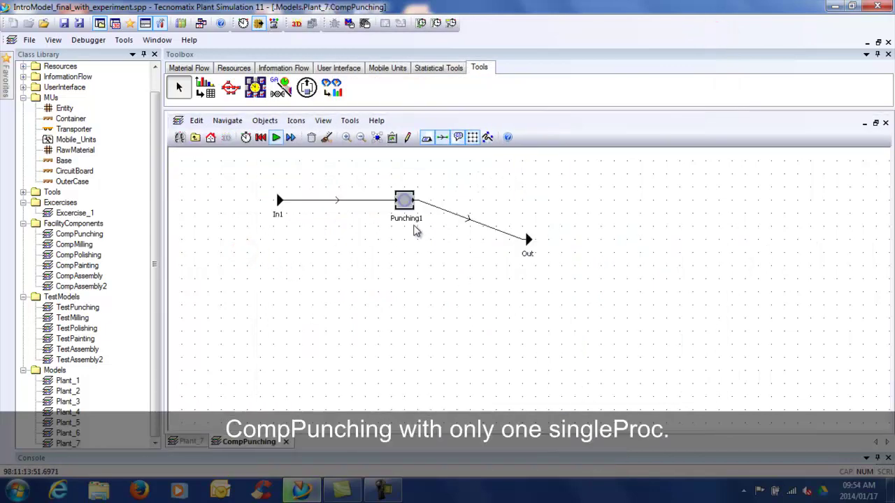
left_click(287, 443)
double_click(315, 260)
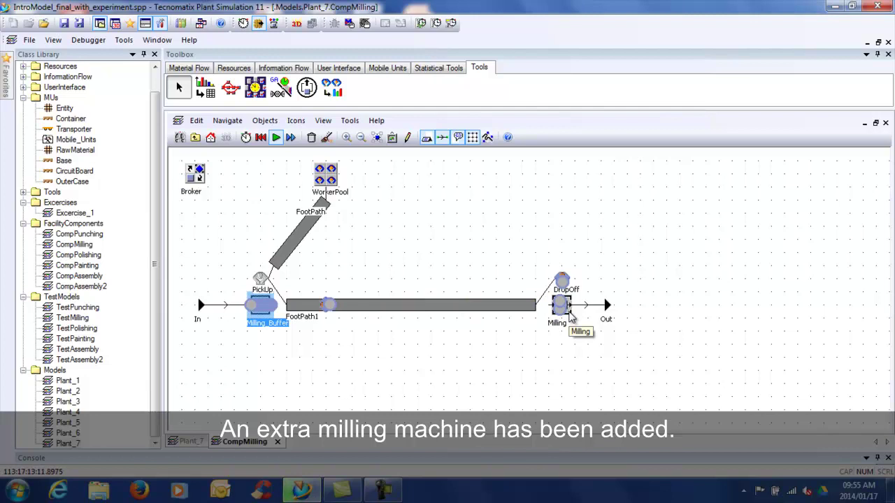
double_click(566, 312)
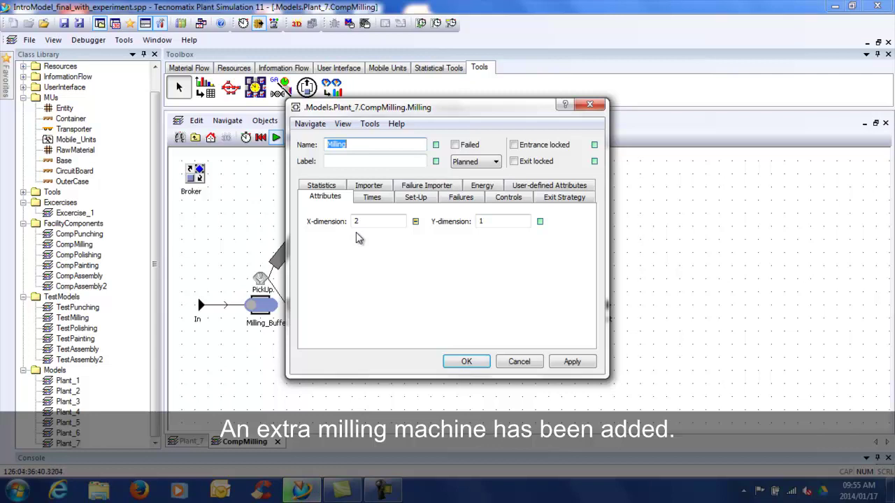
left_click(485, 364)
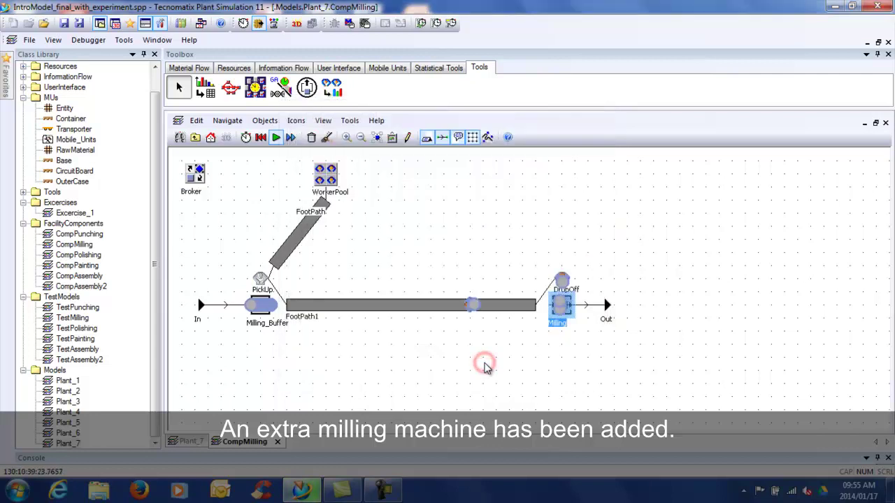
left_click(278, 443)
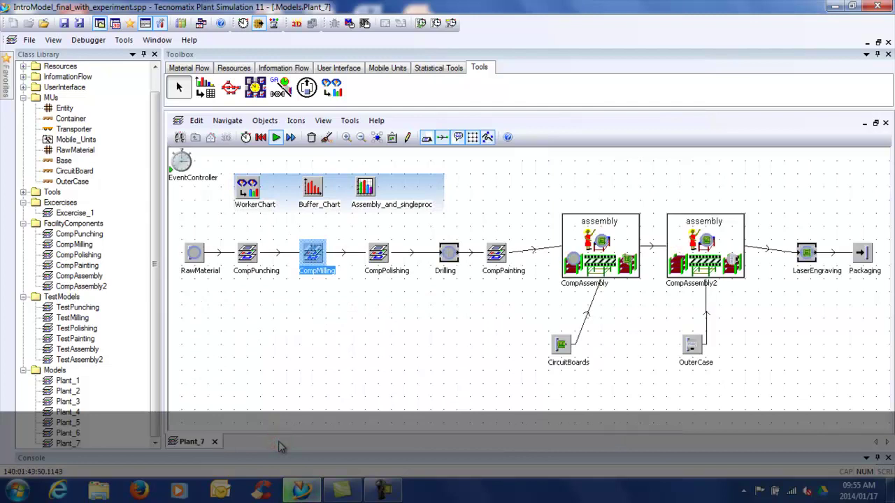
left_click(378, 258)
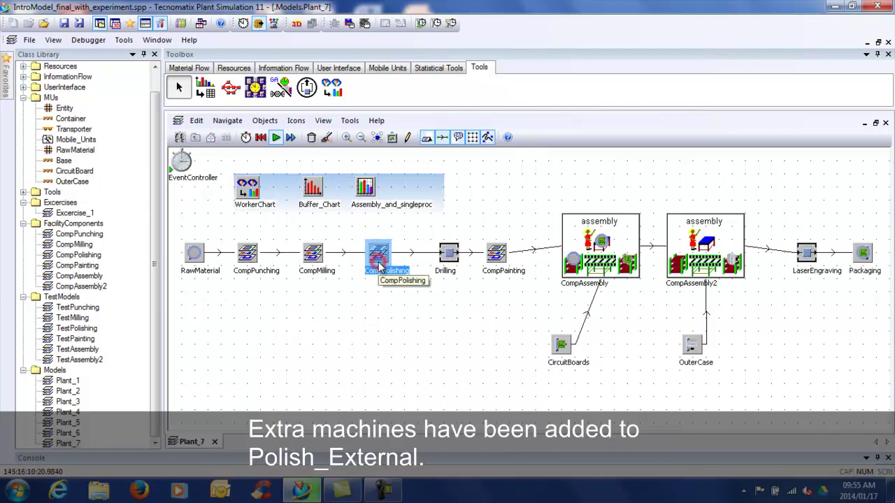
double_click(378, 260)
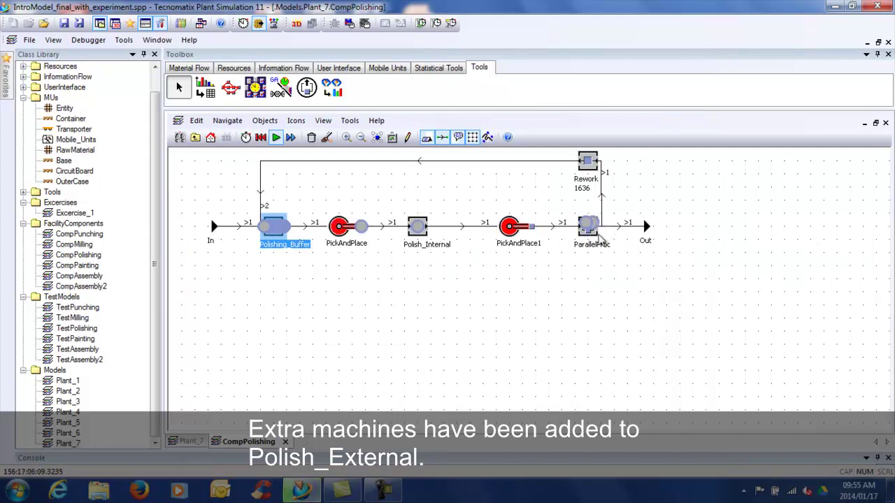
double_click(599, 236)
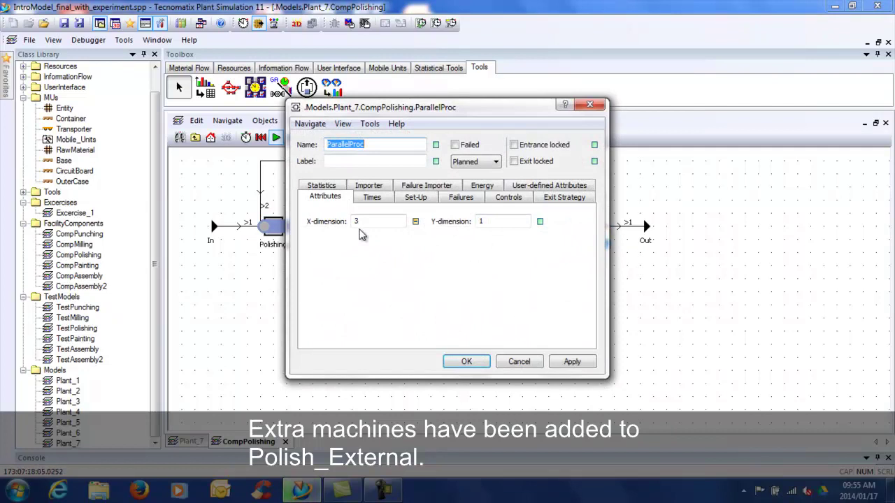
left_click(463, 362)
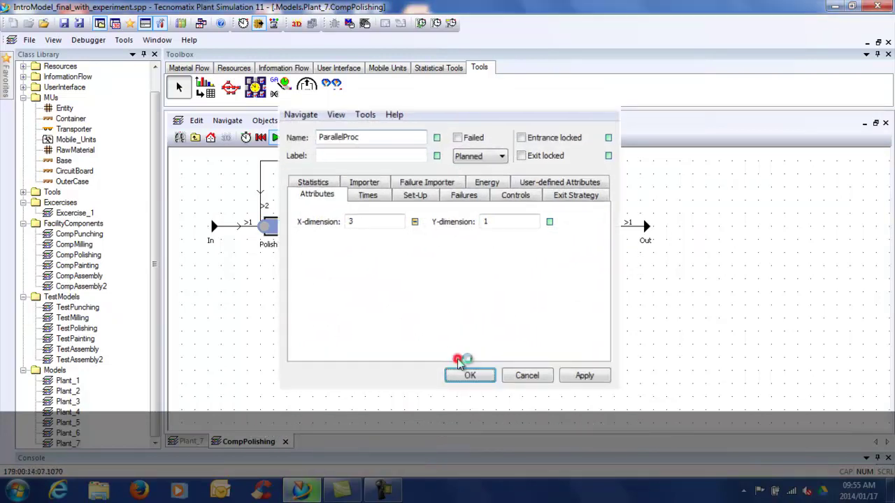
left_click(286, 442)
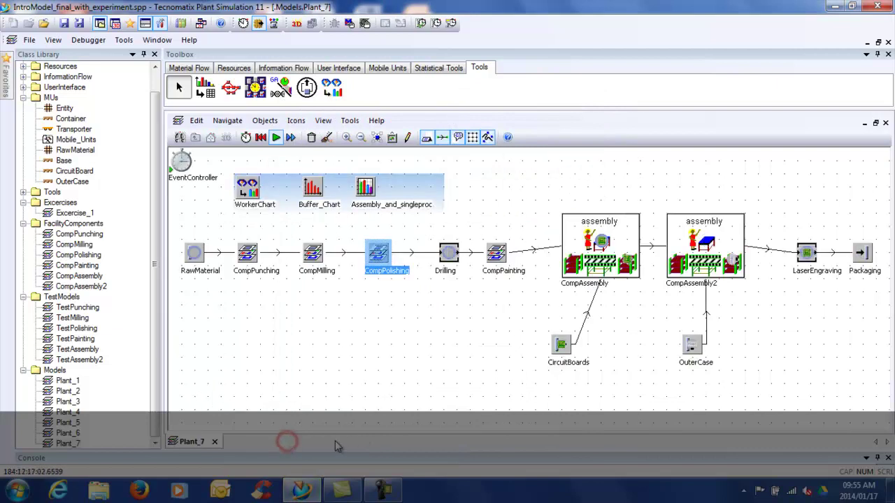
double_click(495, 253)
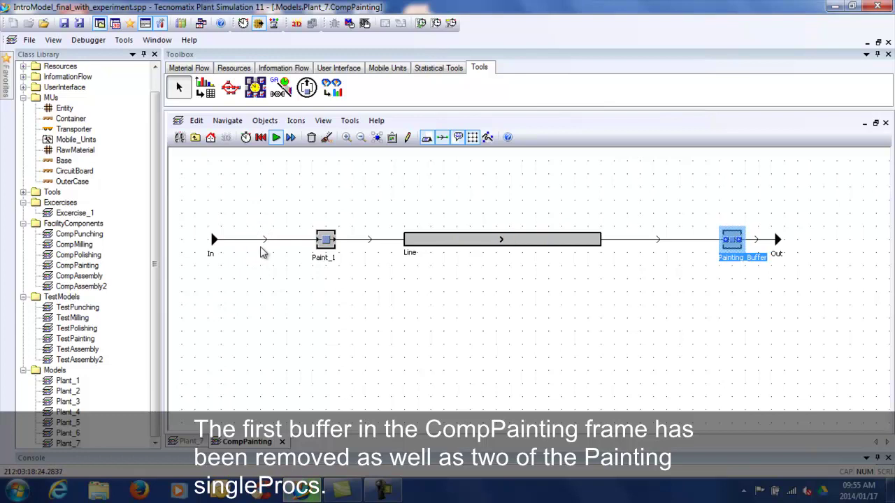
left_click(282, 442)
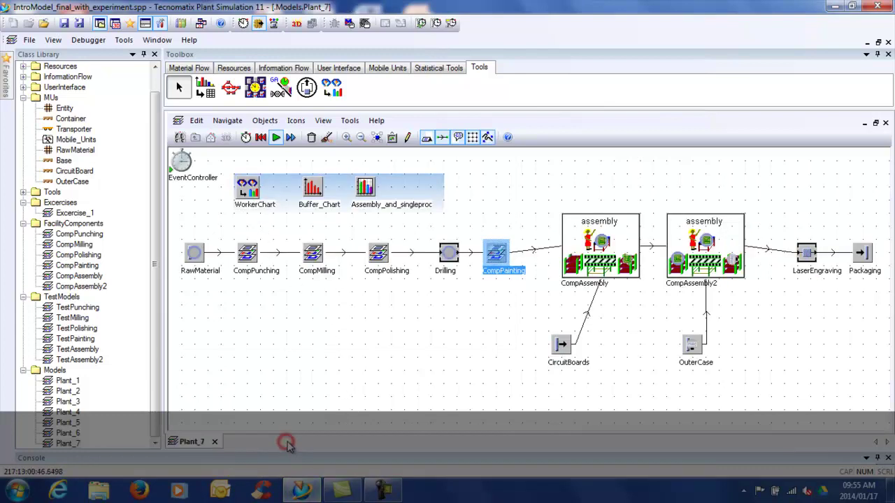
Step: Open the Buffer_Chart occupancy chart, enlarge its window and move it left
right_click(313, 186)
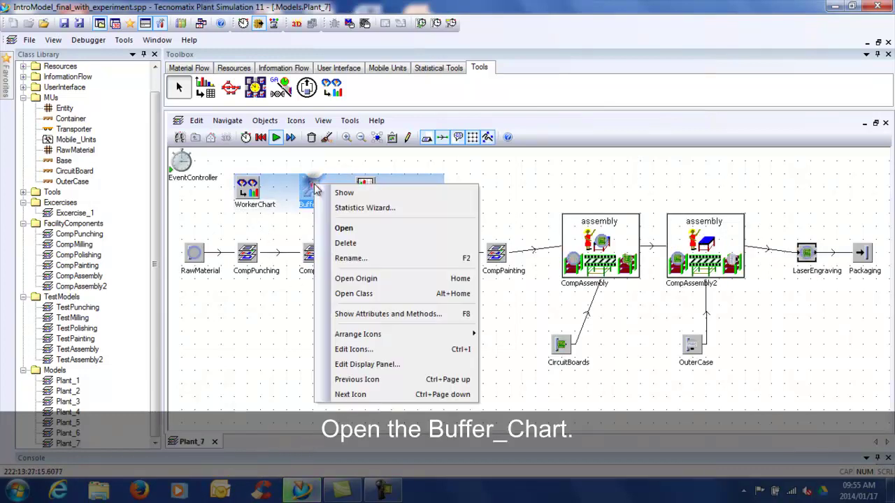
left_click(362, 194)
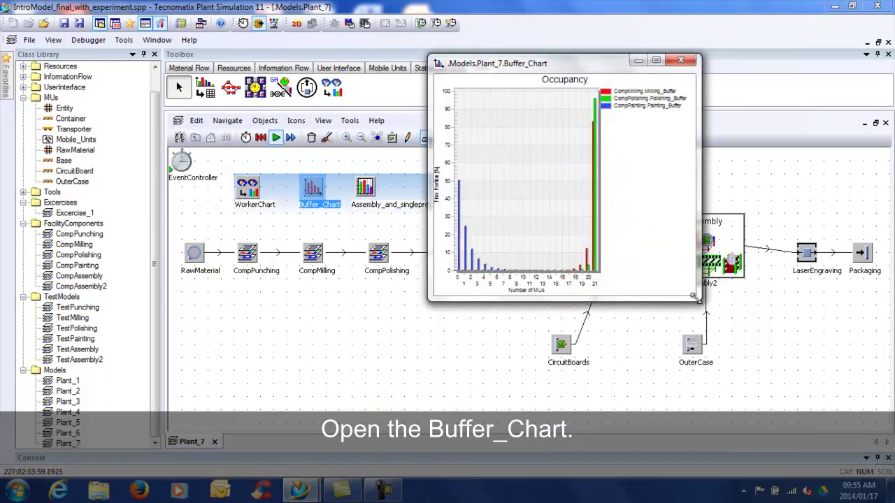
left_click_drag(699, 300, 864, 402)
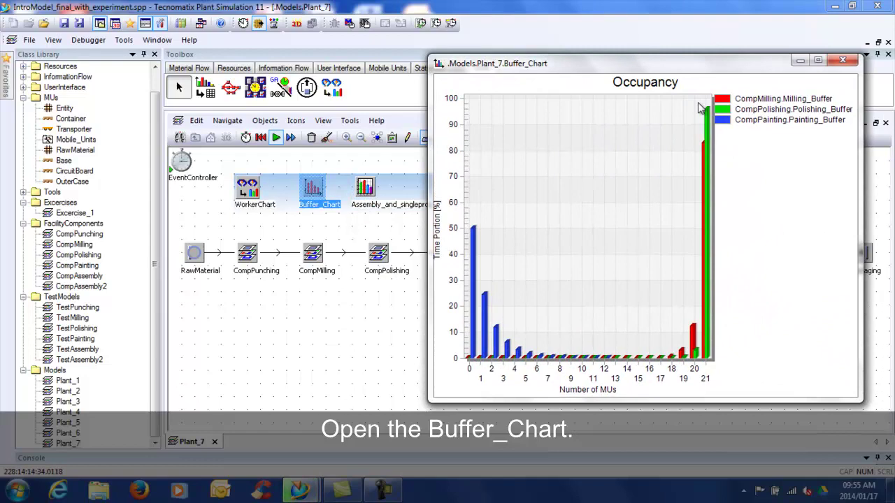
left_click_drag(679, 60, 489, 56)
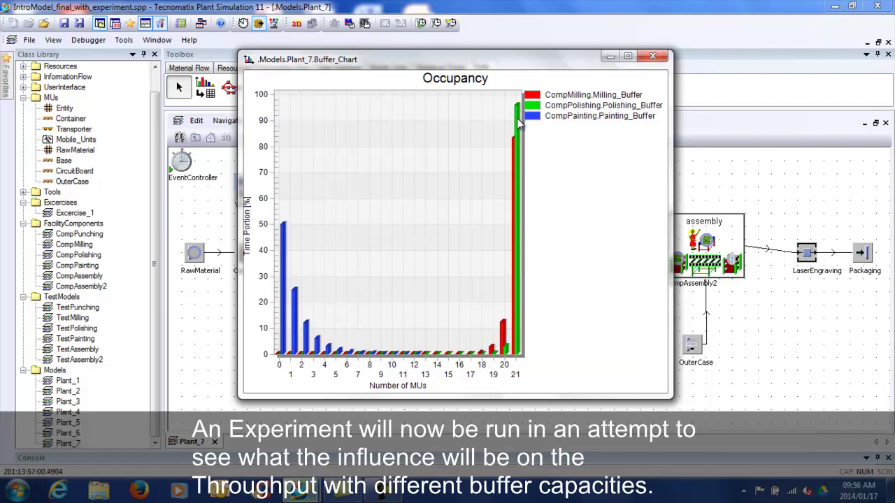
Step: Close the chart, reset the model, and set the EventController end time to 5
left_click(649, 56)
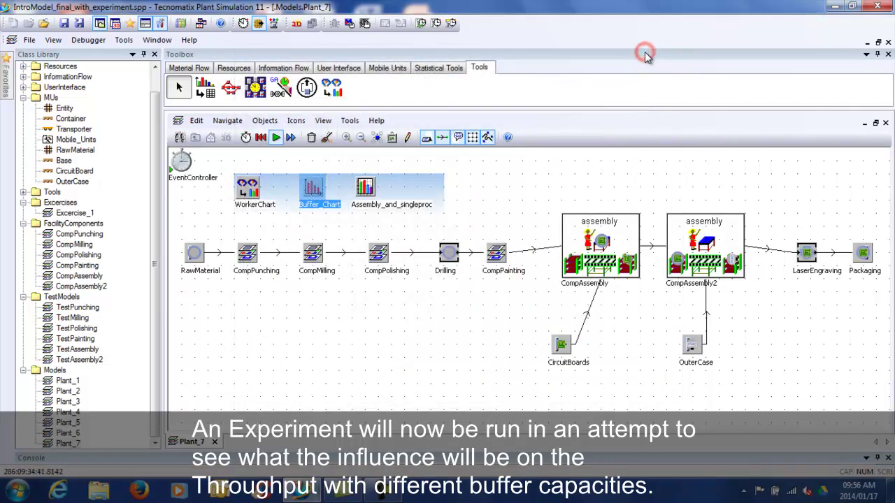
left_click(260, 137)
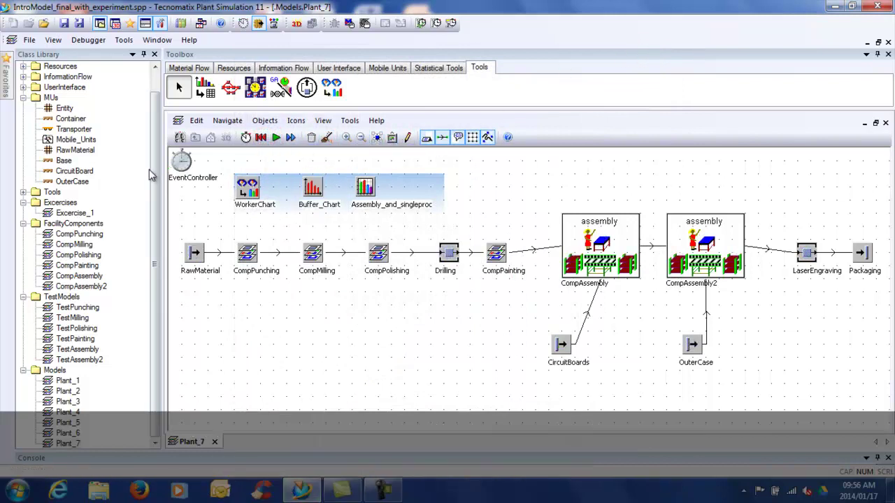
double_click(181, 162)
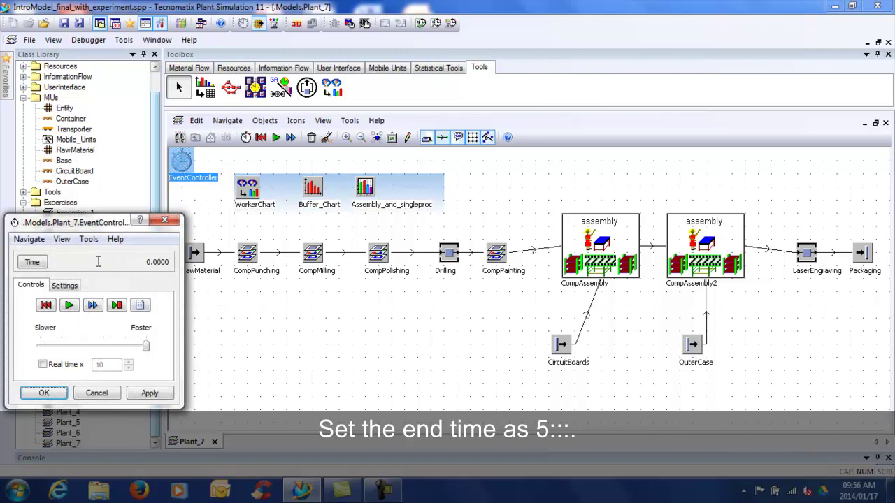
left_click(70, 286)
left_click(81, 318)
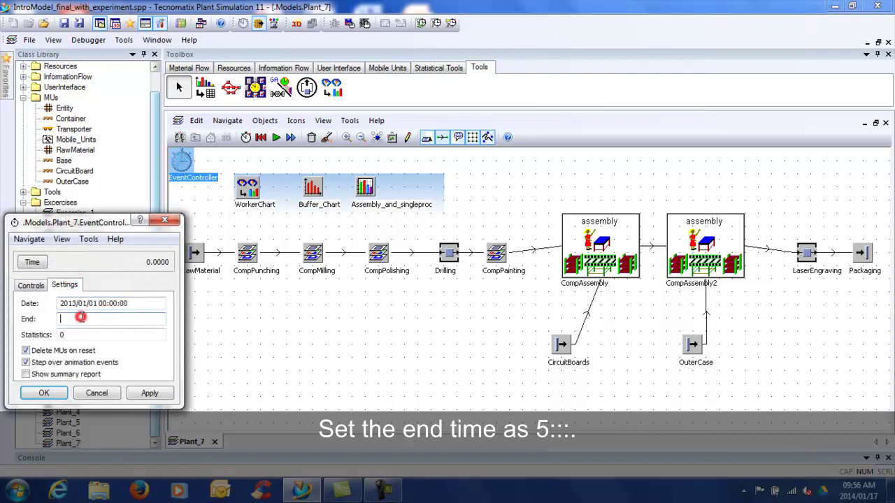
type("5:::")
left_click(42, 394)
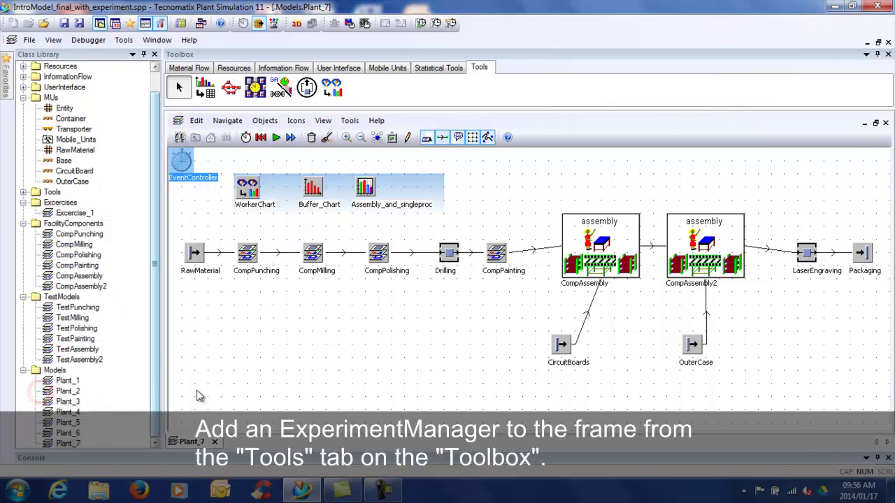
Step: Insert an ExperimentManager into Plant_7 above the assembly stations
left_click(482, 68)
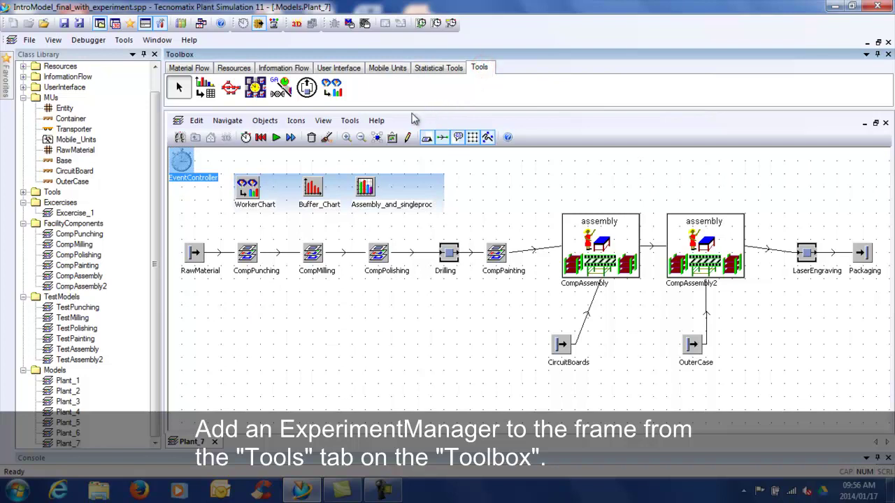
left_click(256, 89)
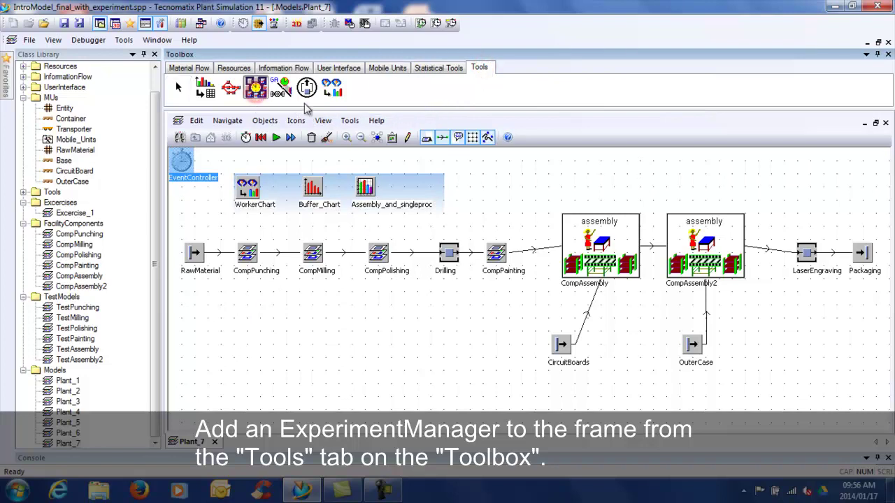
left_click(503, 188)
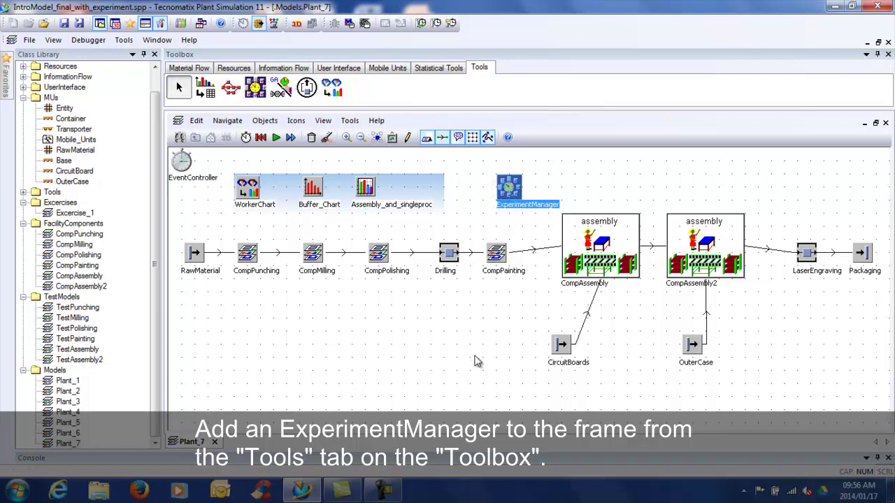
Step: Define Packaging.statNumIn as the experiment output value, described 'Throughput'
double_click(508, 188)
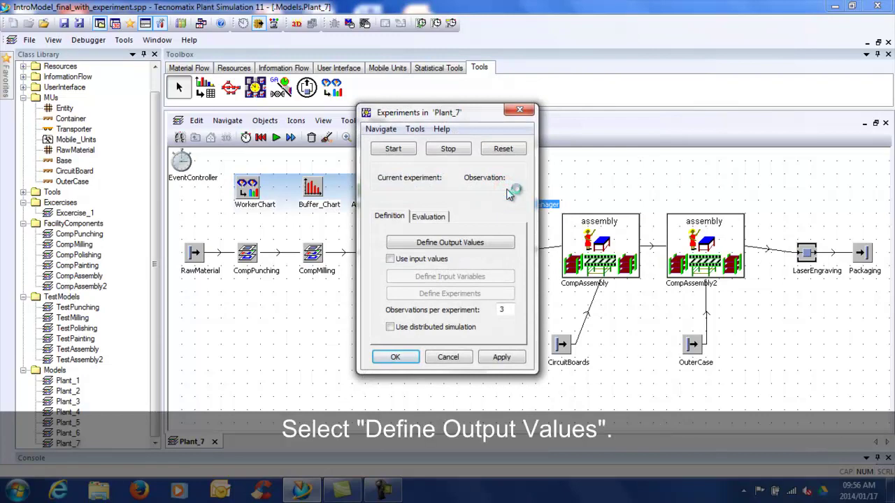
left_click(480, 243)
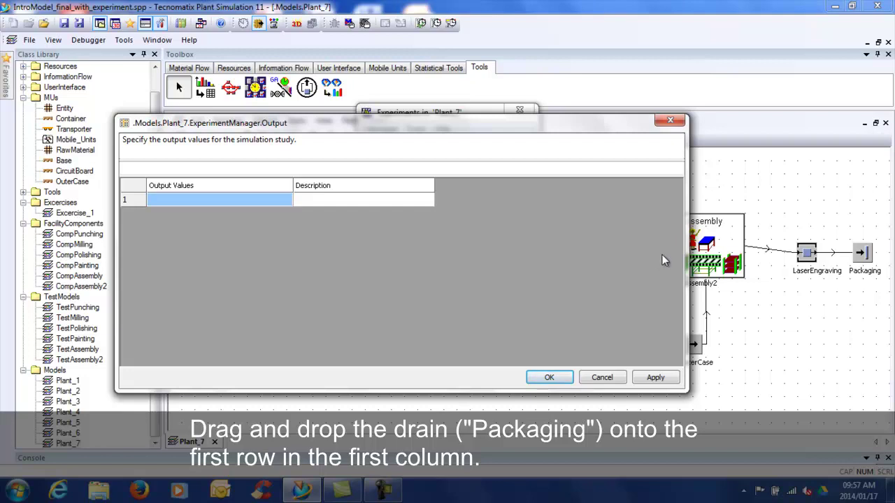
left_click_drag(865, 259, 261, 199)
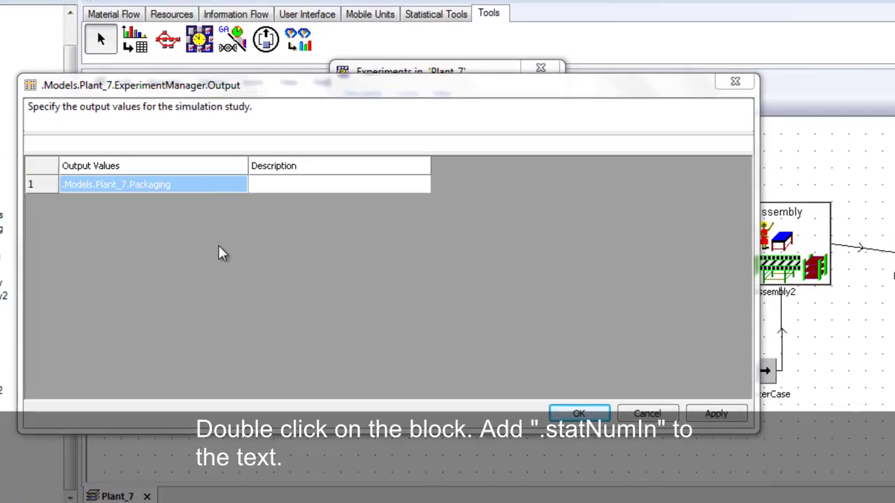
double_click(201, 185)
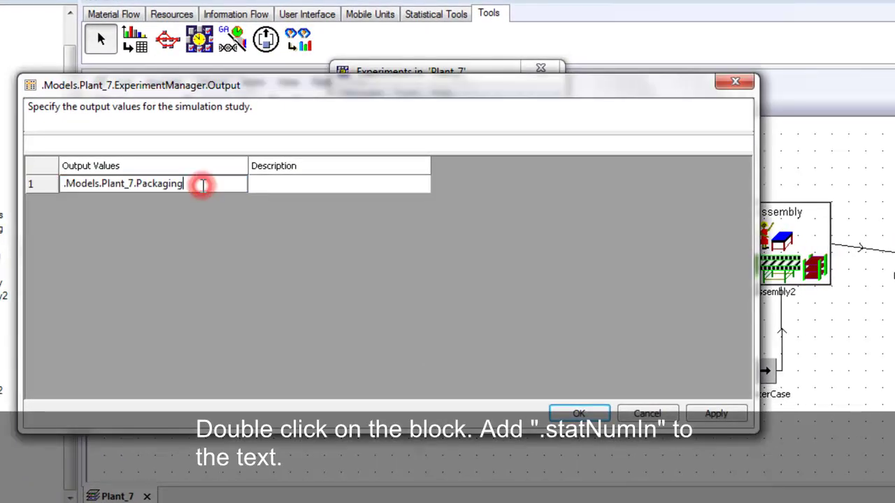
type(".st")
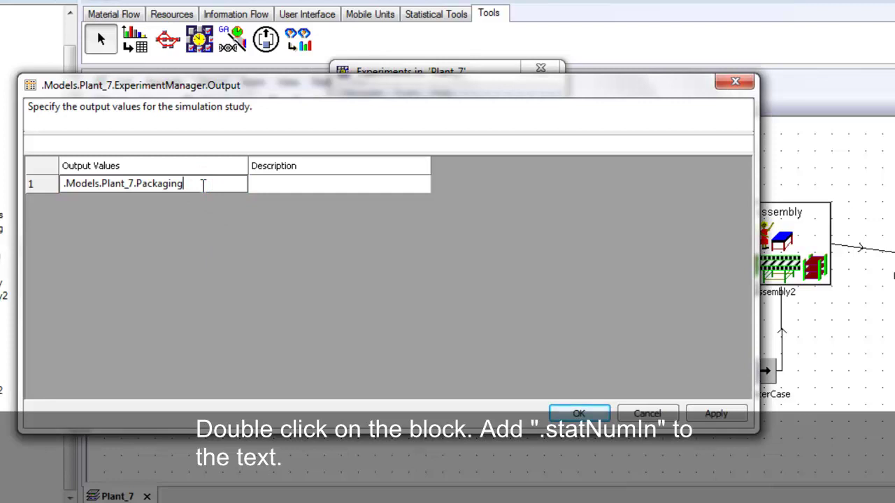
type("a")
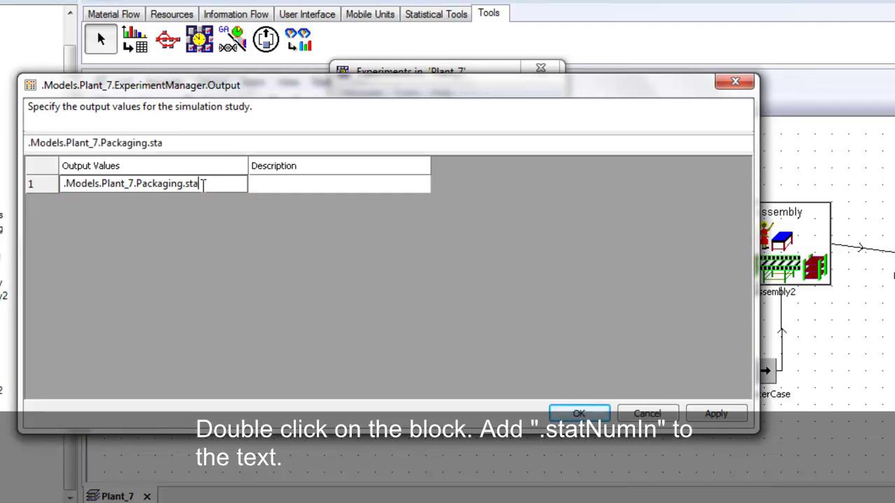
type("tNumIn")
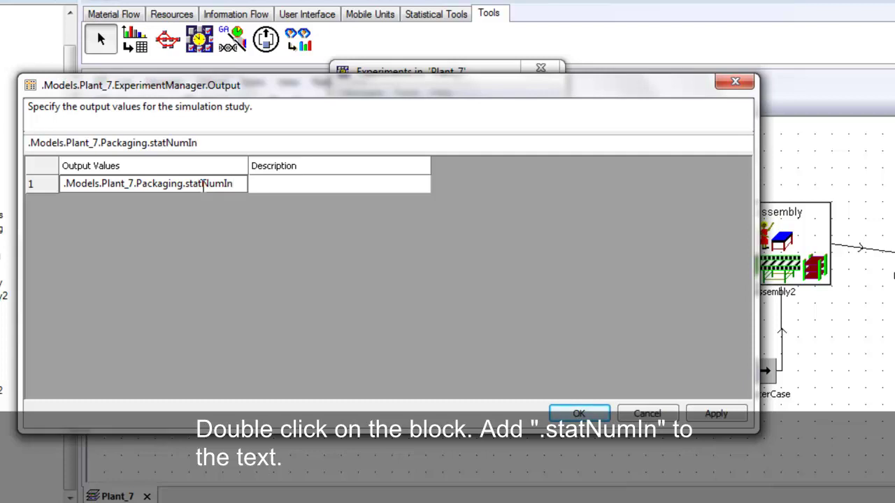
left_click(285, 184)
left_click(286, 185)
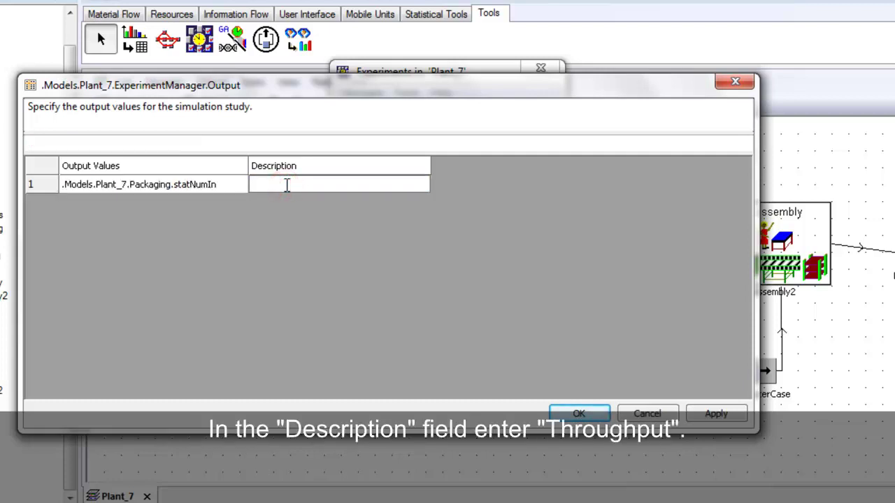
type("Throughput")
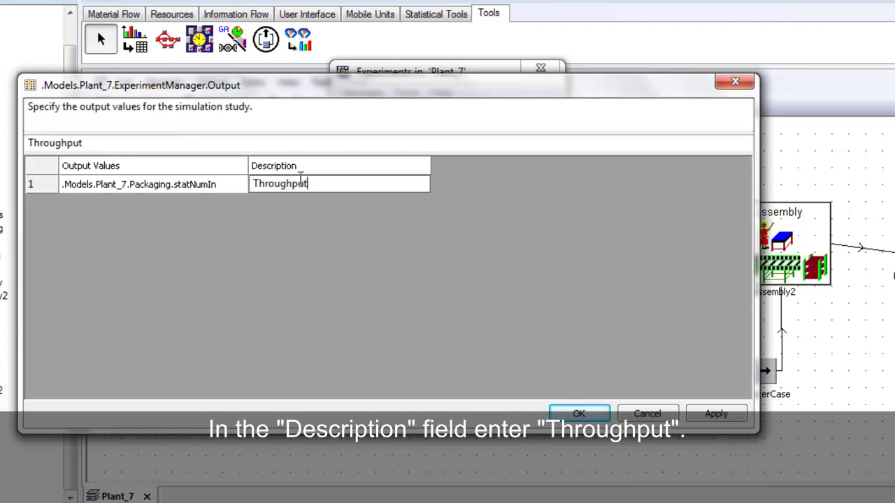
left_click(713, 415)
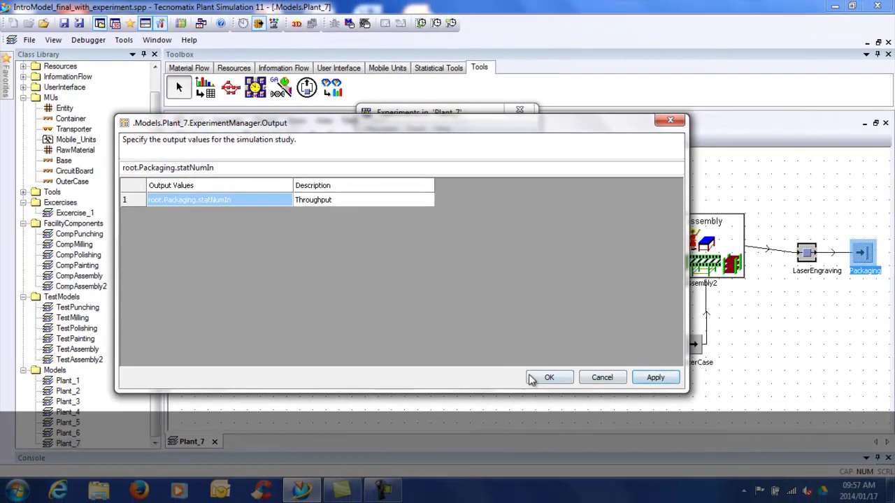
left_click(548, 387)
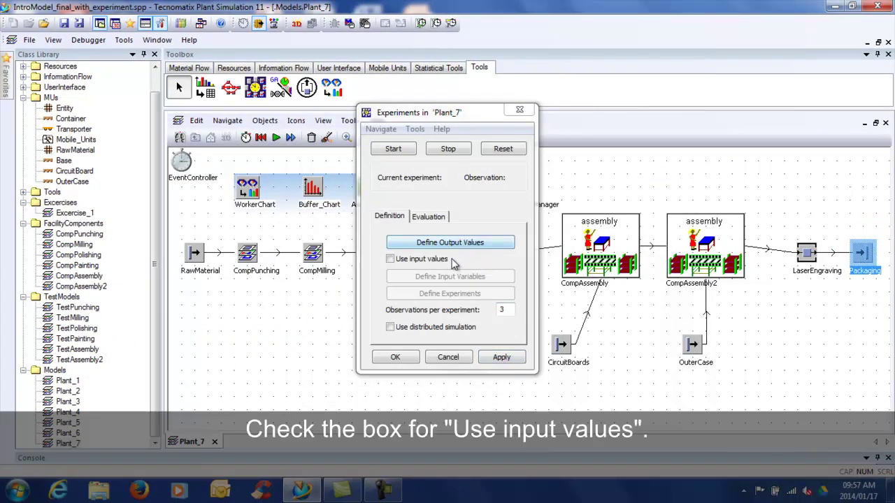
Step: Enable 'Use input values' and open the input values table, shrunk and moved right
left_click(391, 259)
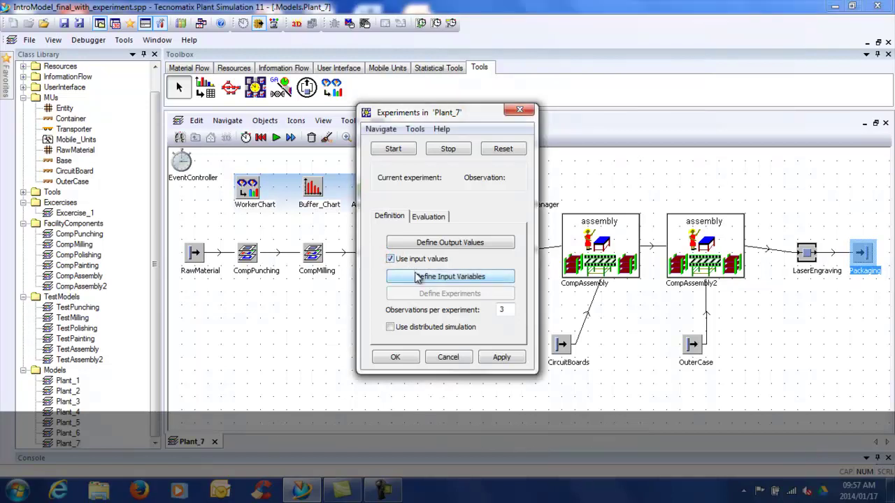
left_click(417, 277)
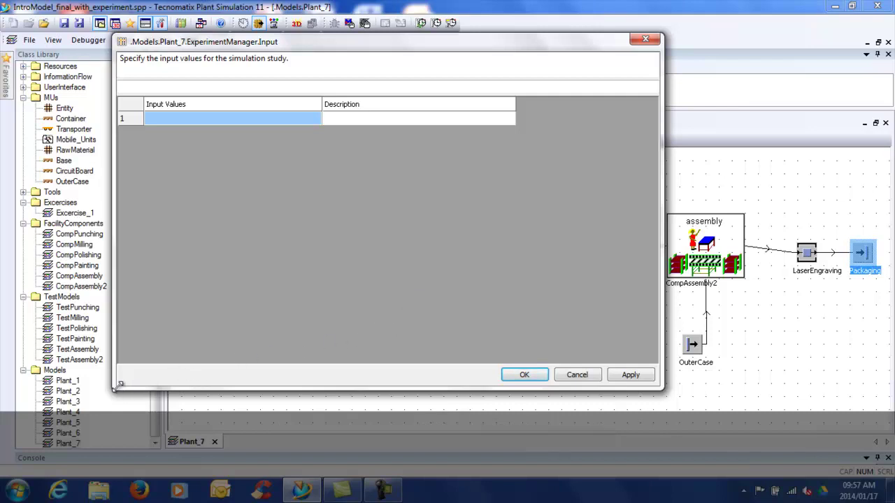
left_click_drag(116, 386, 227, 222)
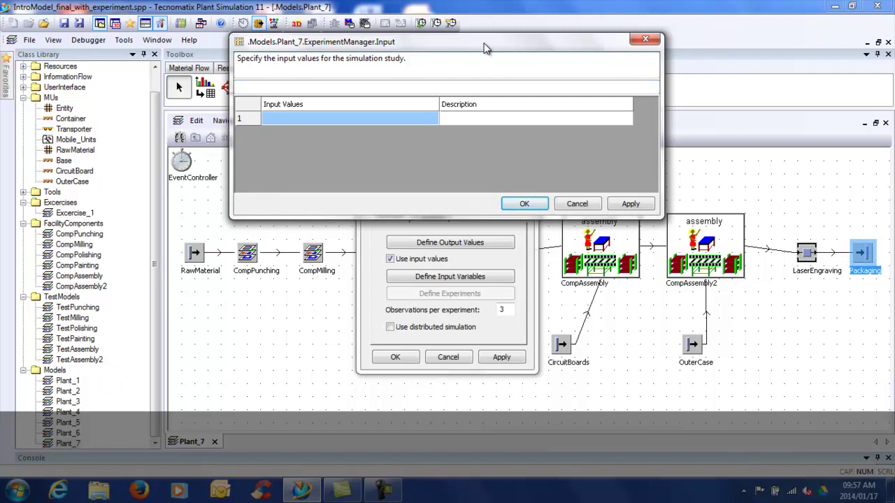
left_click_drag(486, 43, 589, 51)
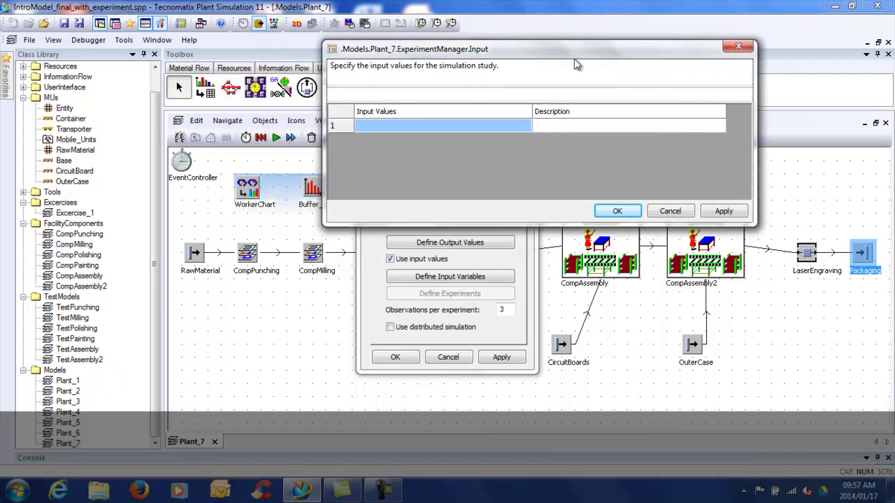
Step: Add Milling_Buffer.Capacity as the first input value, described 'Milling Buffer Capacity'
double_click(315, 256)
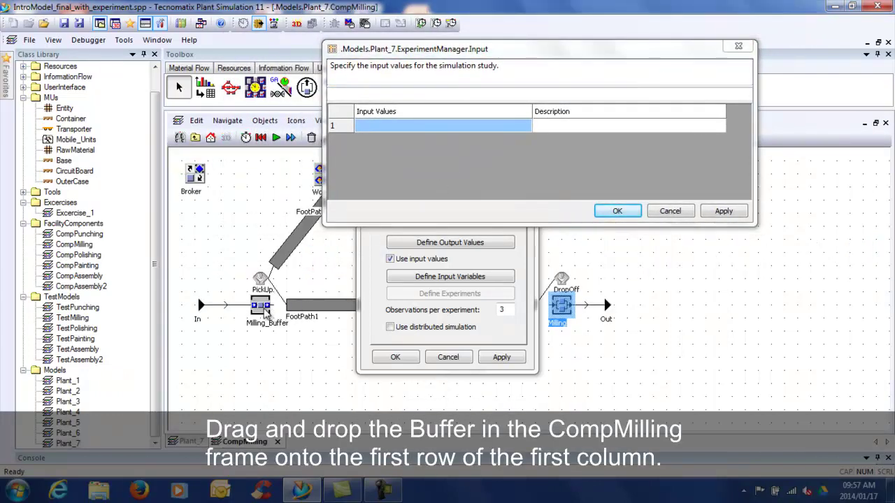
left_click_drag(266, 312, 403, 131)
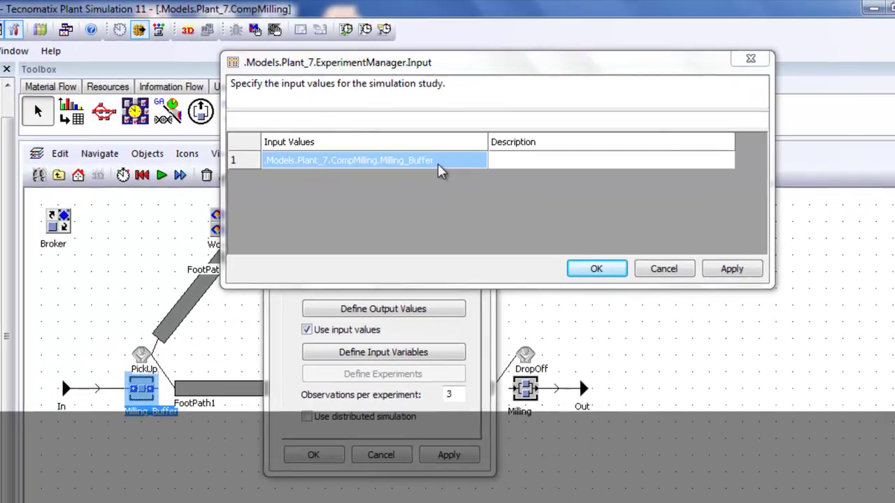
left_click(493, 130)
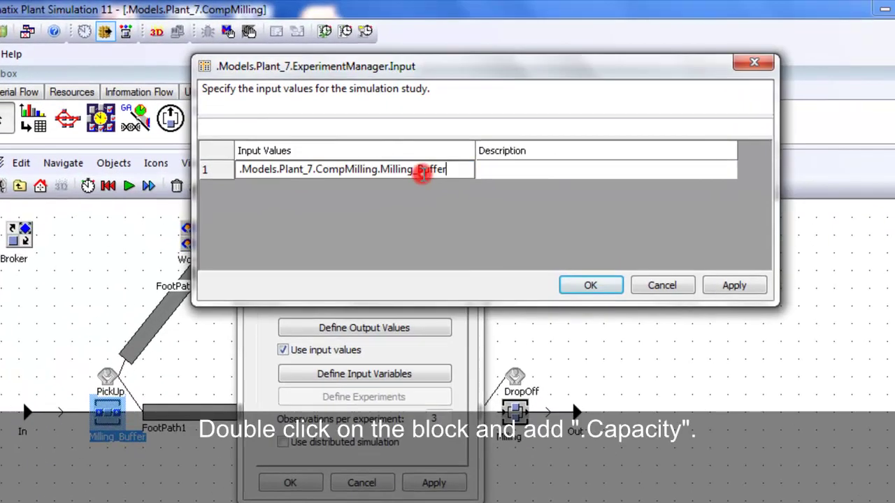
type(".")
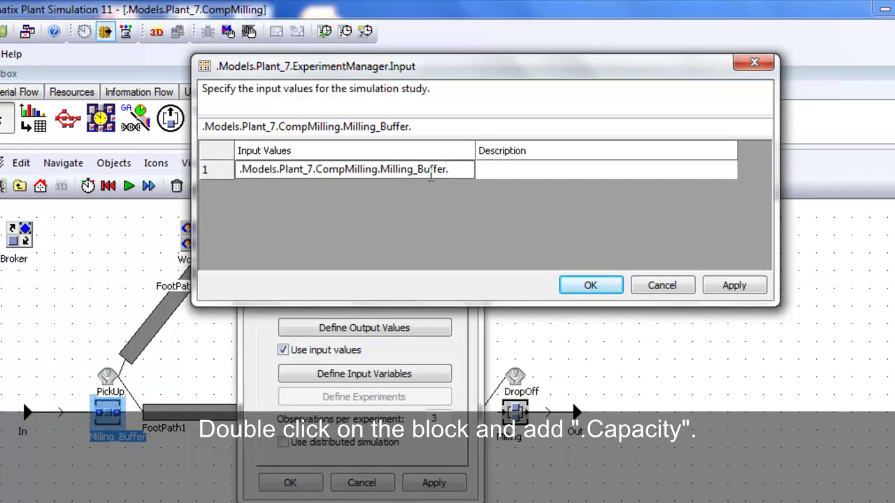
type("Capacit")
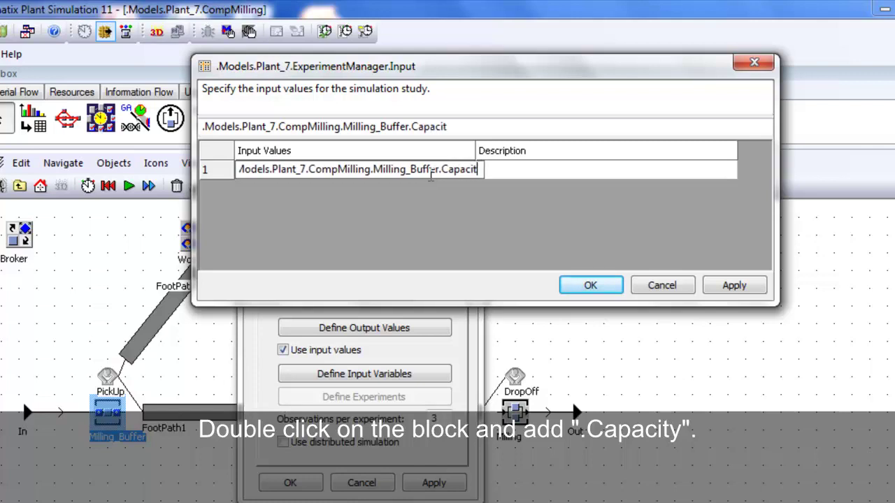
type("y")
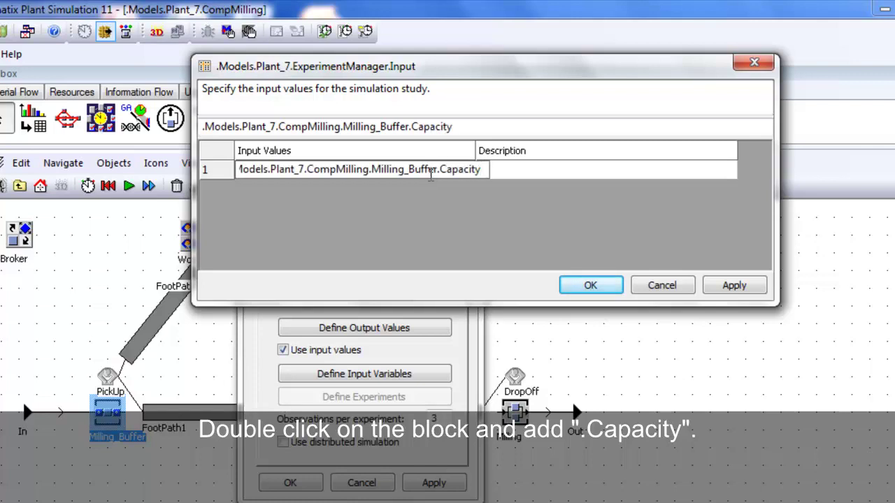
left_click(528, 170)
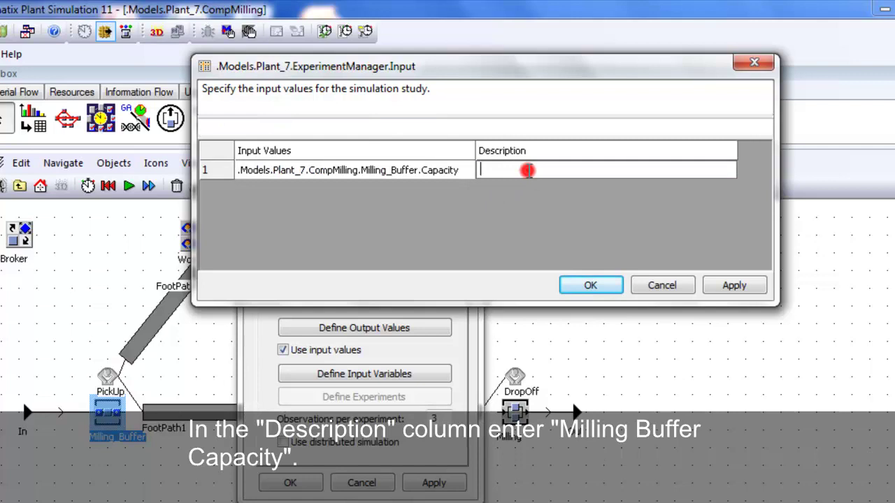
type("Milling Buffer C")
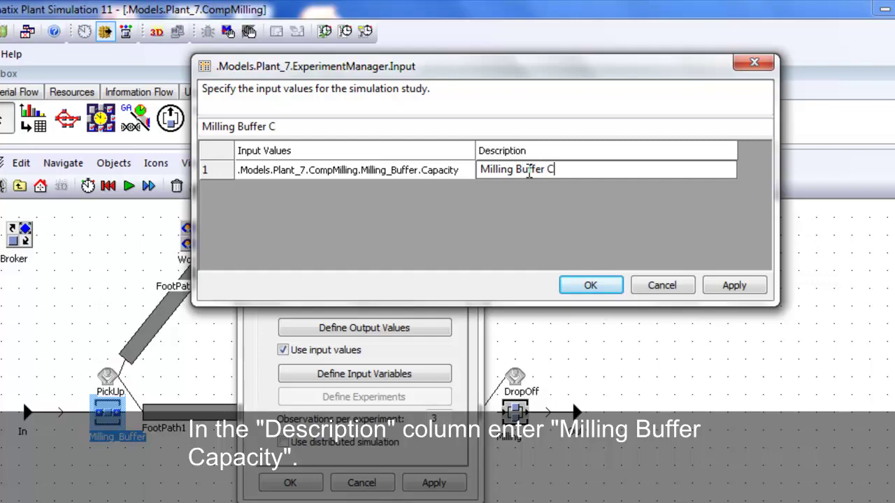
type("apacity")
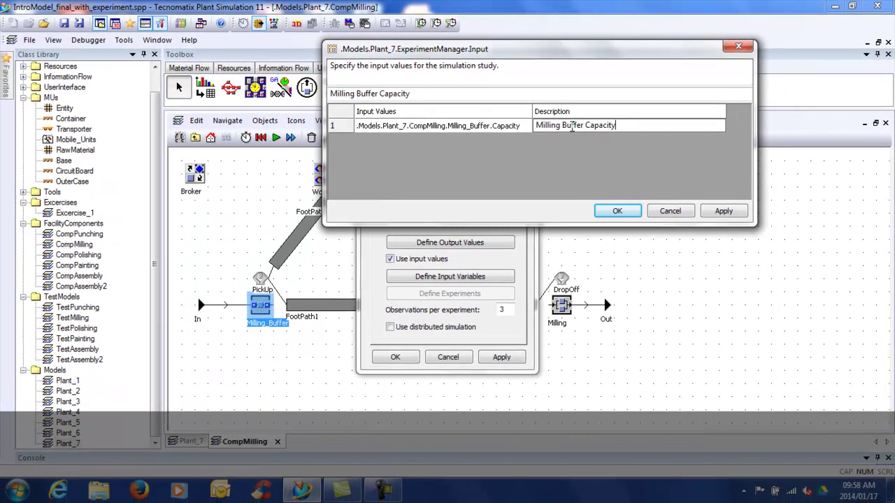
Step: Close CompMilling, move the experiments window aside and open the CompPolishing frame
left_click(278, 442)
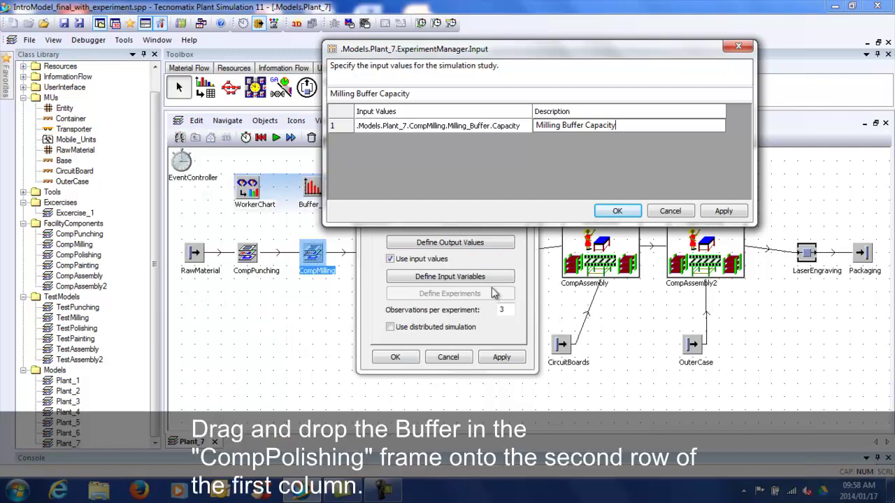
left_click(530, 270)
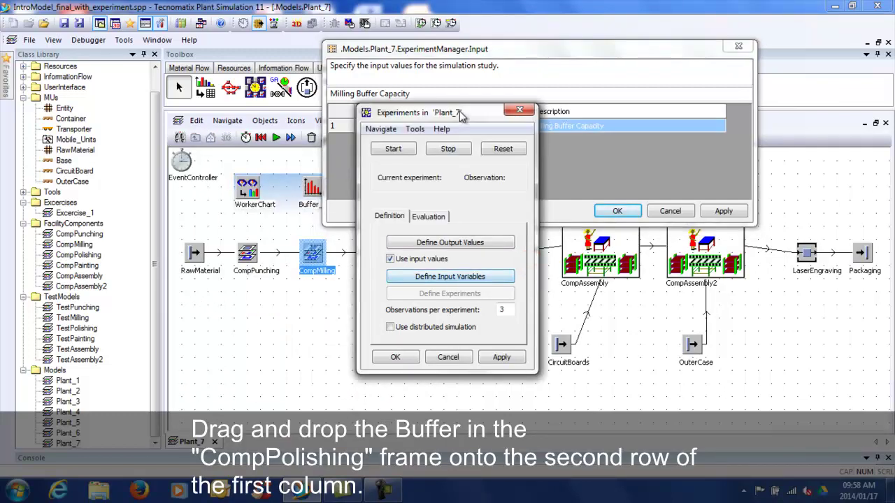
left_click_drag(467, 123, 71, 130)
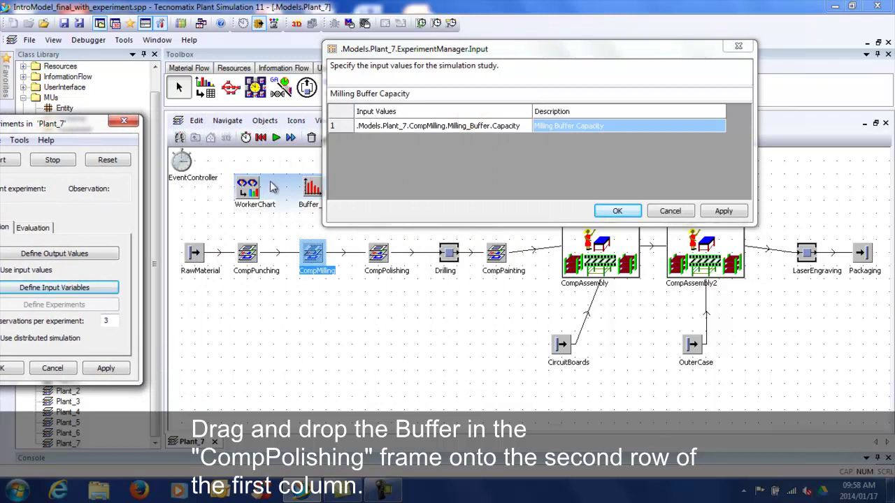
double_click(384, 257)
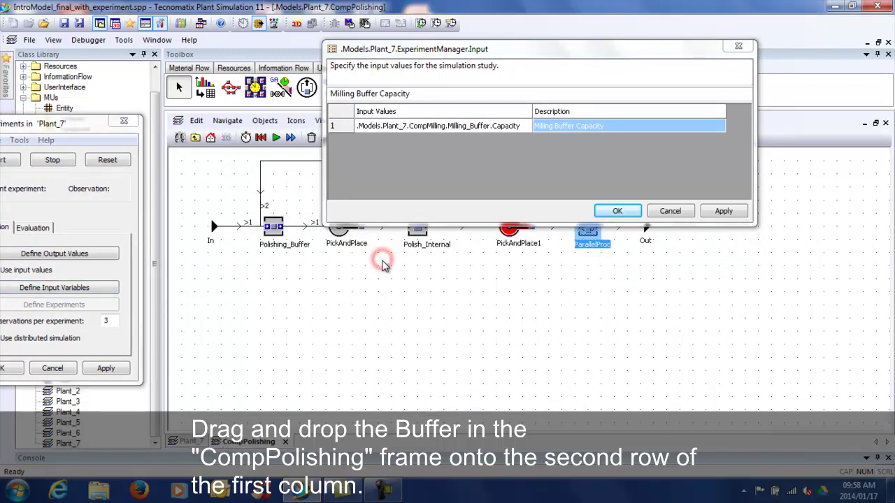
Step: Enter Polishing_Buffer.Capacity in row 2, described 'Polishing Buffer Capacity', and close CompPolishing
left_click_drag(376, 140, 379, 133)
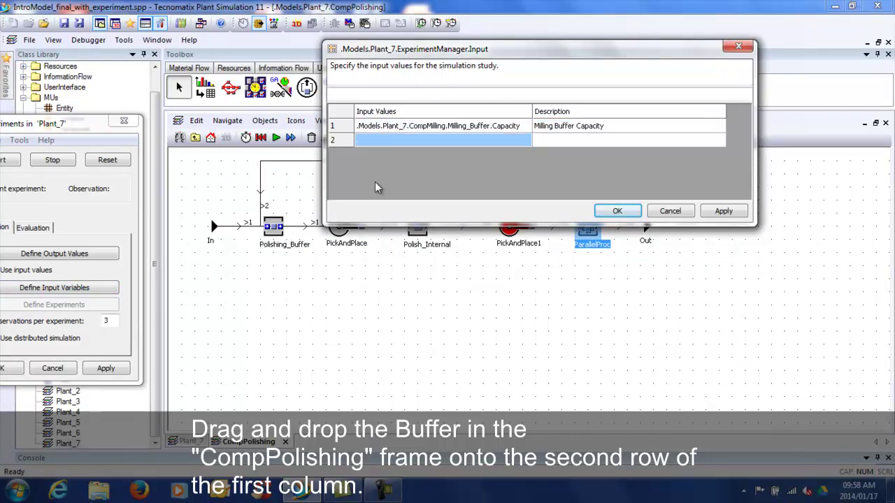
left_click_drag(269, 233, 388, 142)
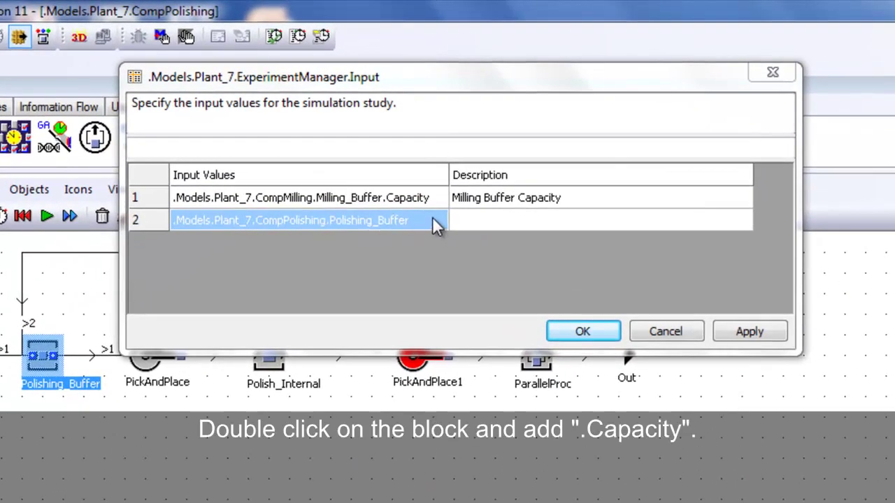
double_click(449, 207)
type(".")
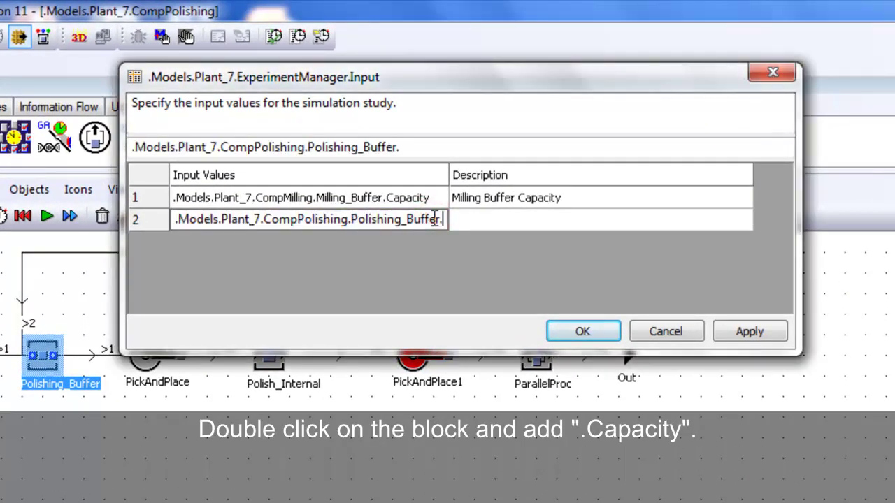
type("Capacity")
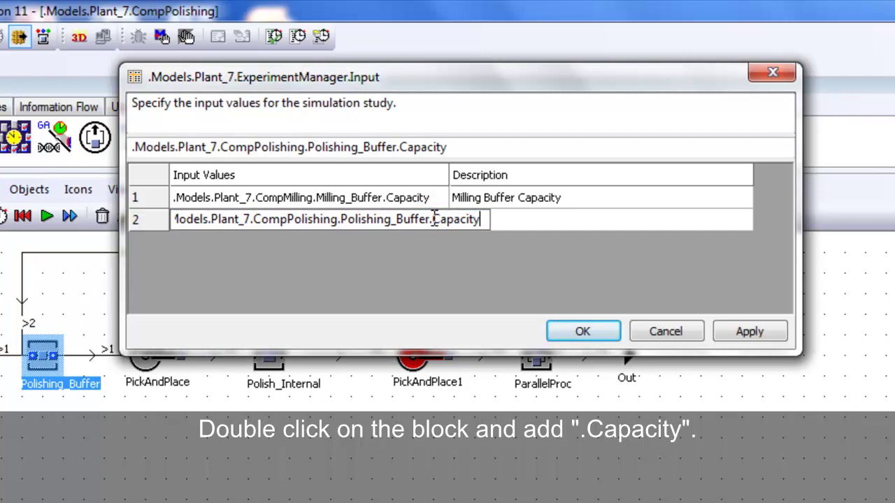
left_click(563, 221)
type("Po")
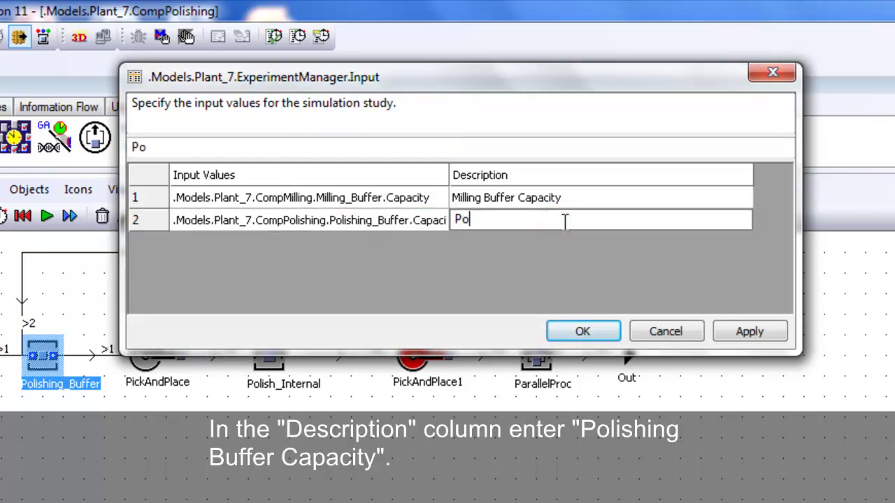
type("lishing")
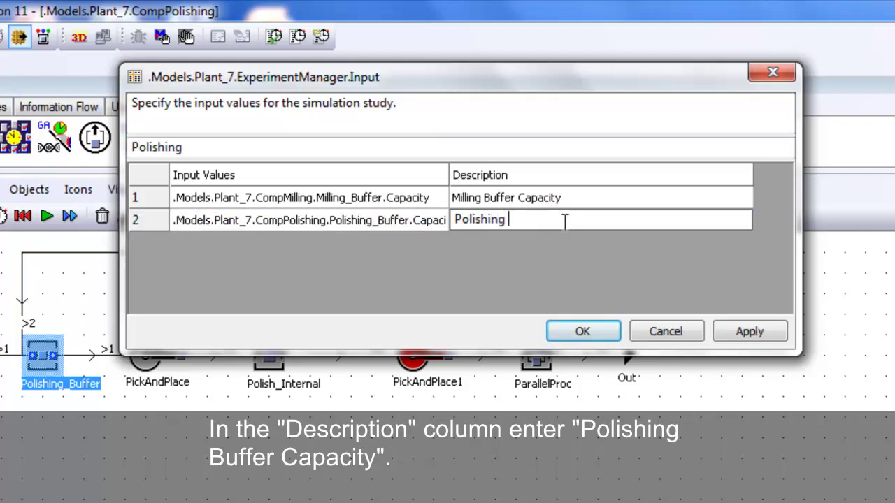
type(" Buffer")
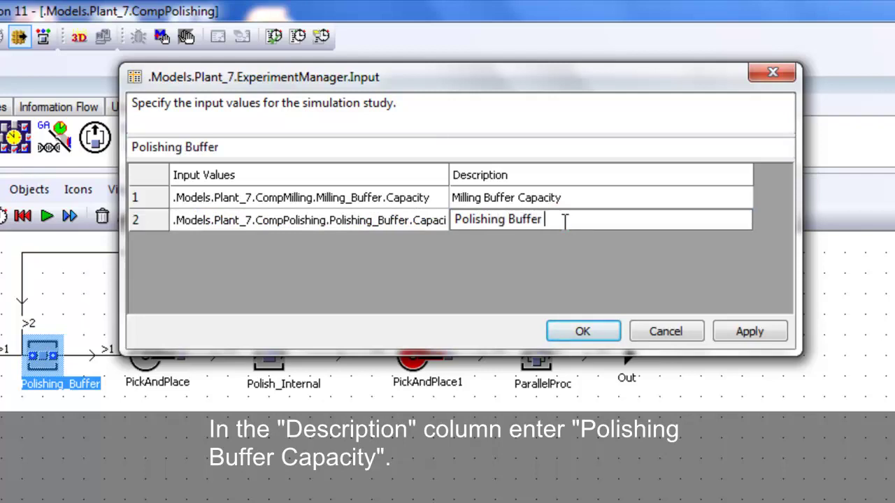
type(" Capacity")
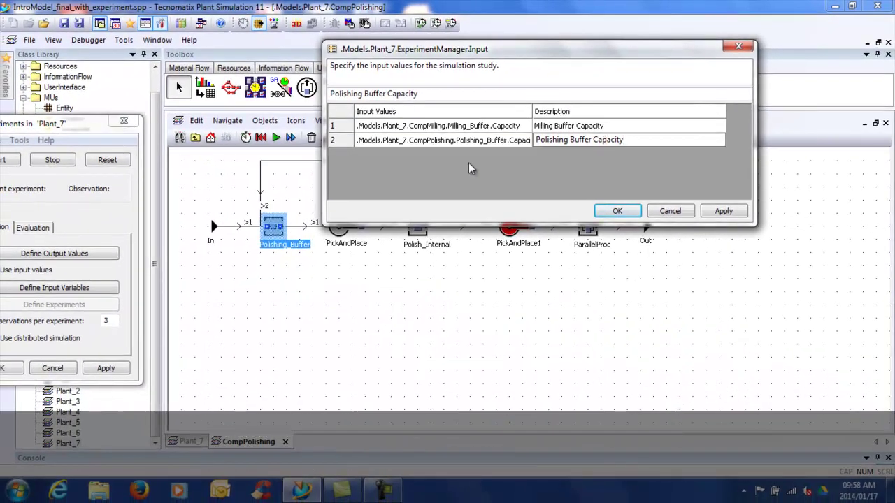
left_click(355, 143)
key("Down")
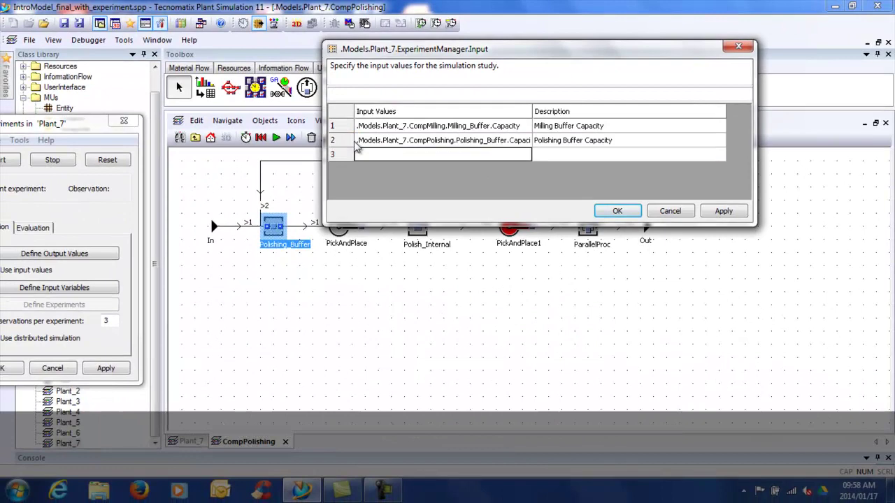
left_click(286, 441)
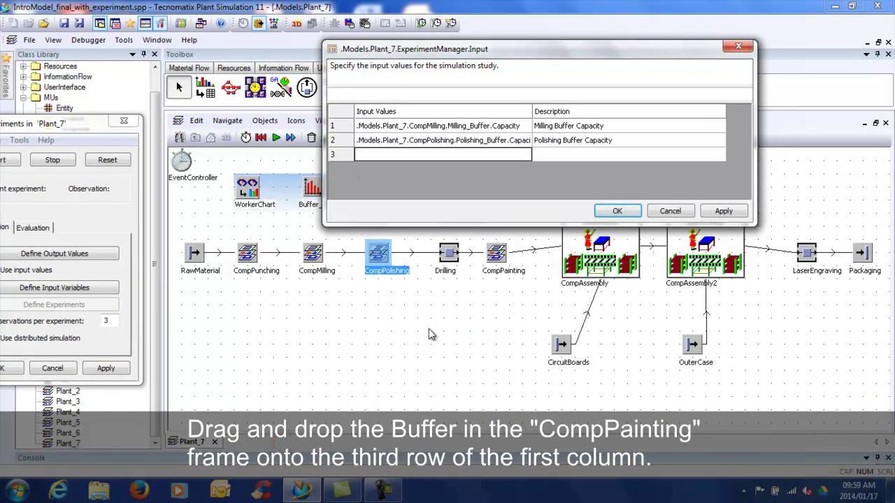
Step: Add Painting_Buffer.Capacity in row 3, described 'Painting Buffer Capacity'
double_click(495, 254)
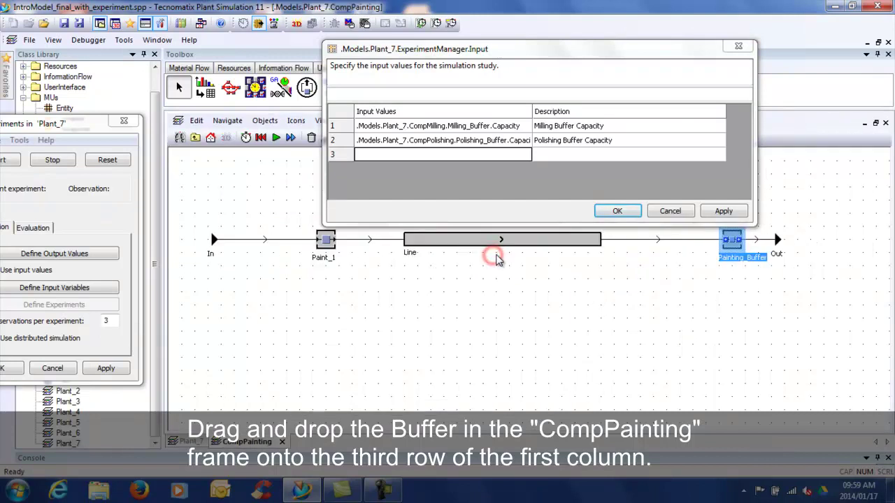
mouse_move(733, 241)
left_mouse_down()
mouse_move(592, 205)
mouse_move(500, 157)
left_mouse_up()
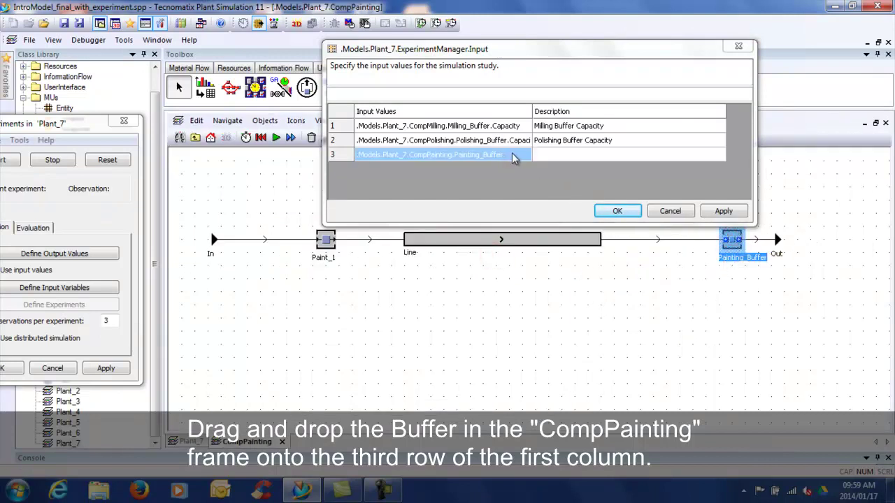
double_click(512, 158)
type(".")
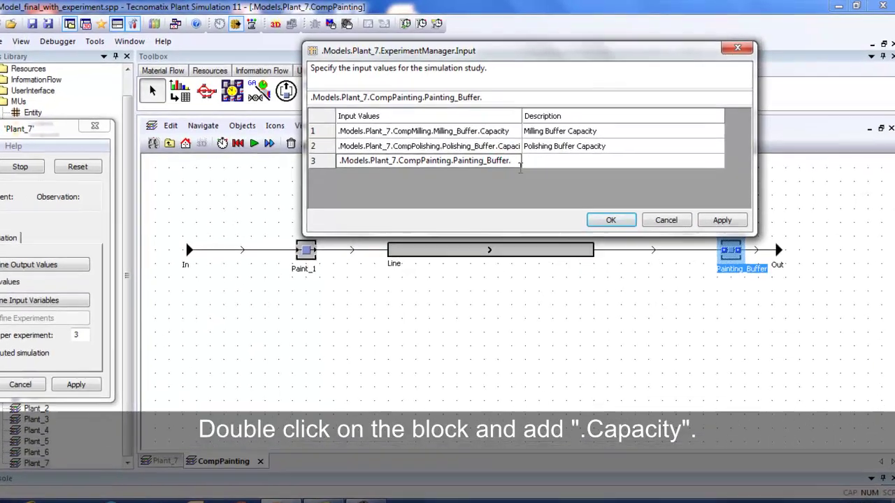
type("Capaci")
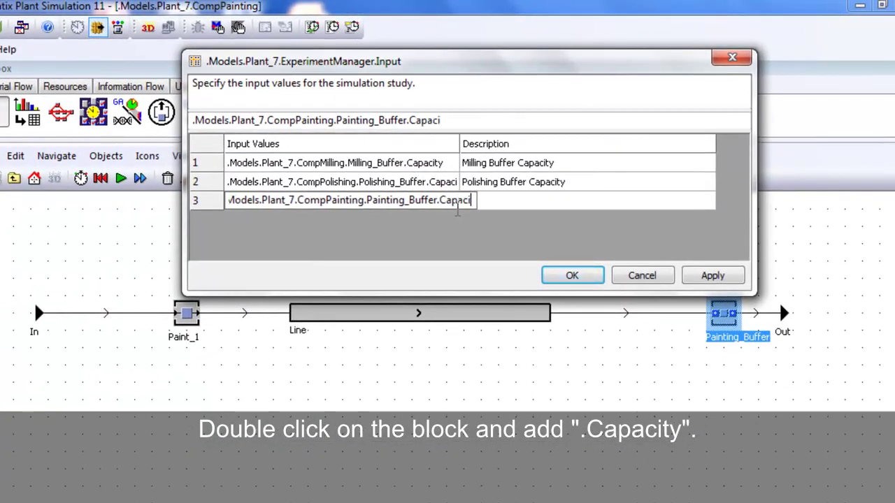
type("ty")
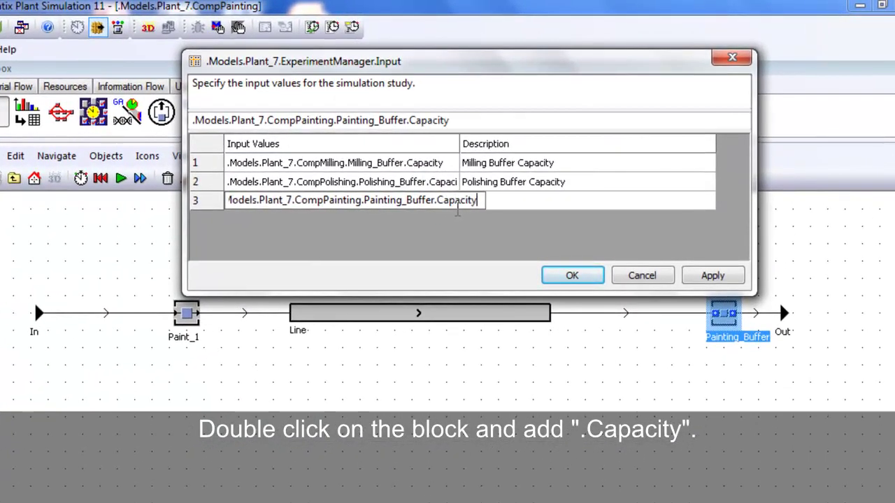
left_click(645, 202)
left_click(646, 203)
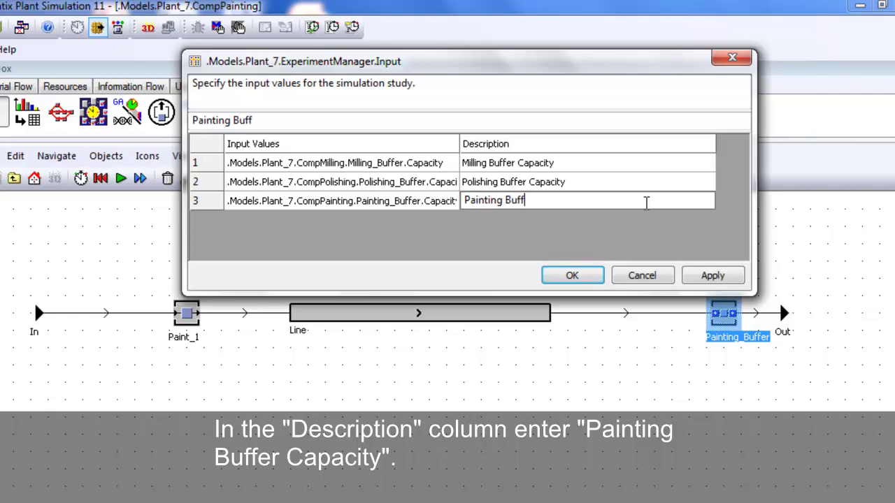
type("Painting Buffer Capa")
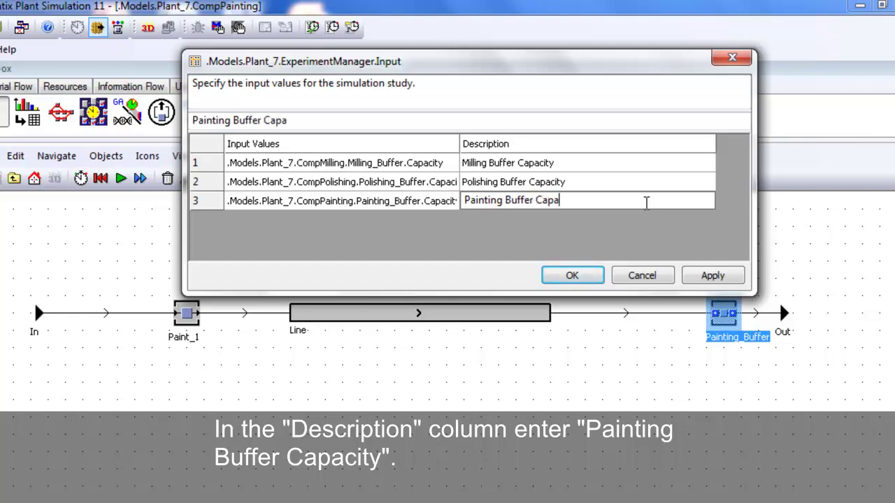
type("city")
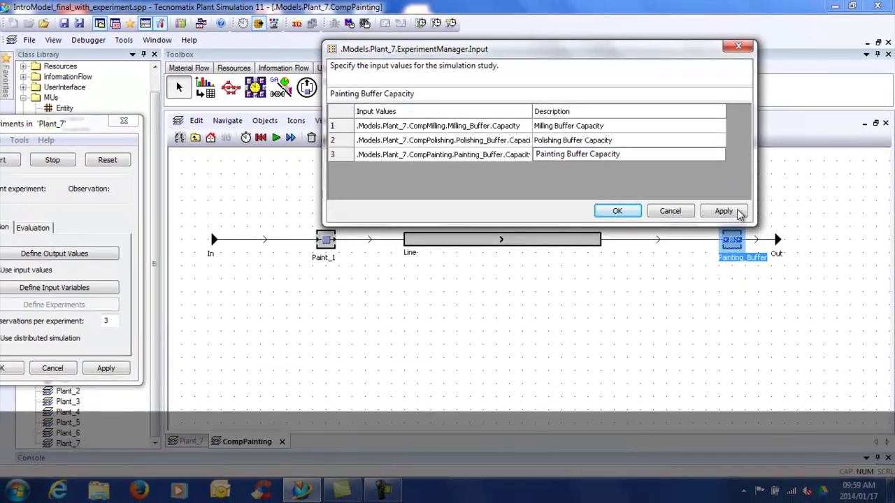
Step: Apply and confirm the three buffer inputs, then return to Plant_7
left_click(731, 282)
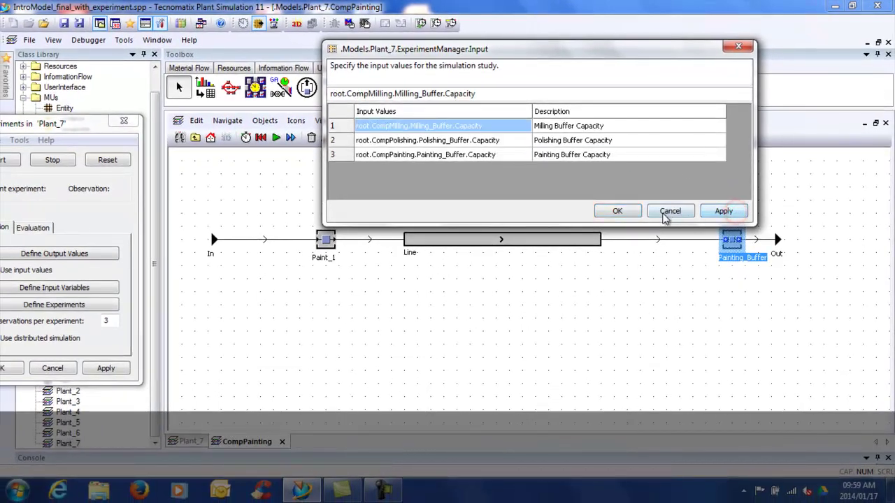
left_click(629, 211)
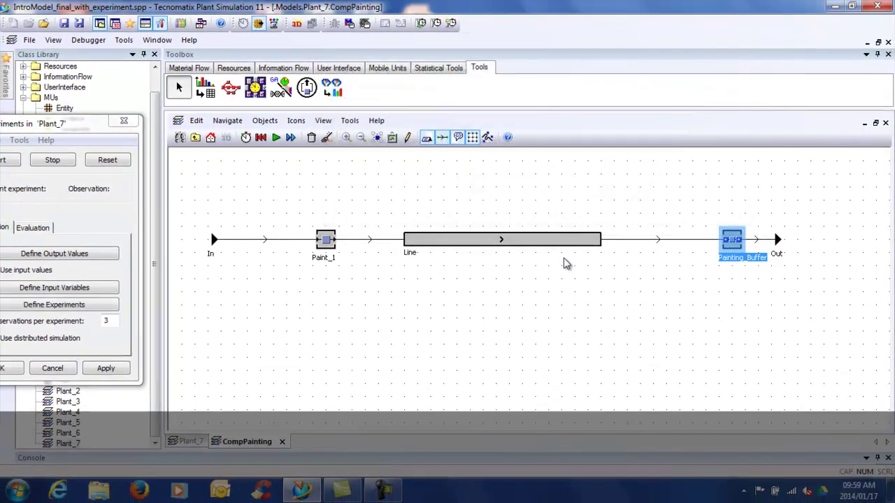
left_click(281, 442)
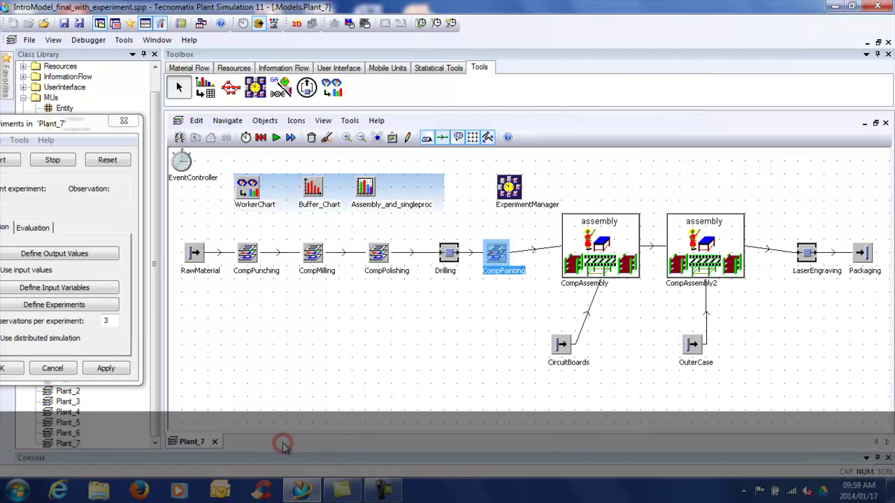
left_click_drag(91, 137, 475, 122)
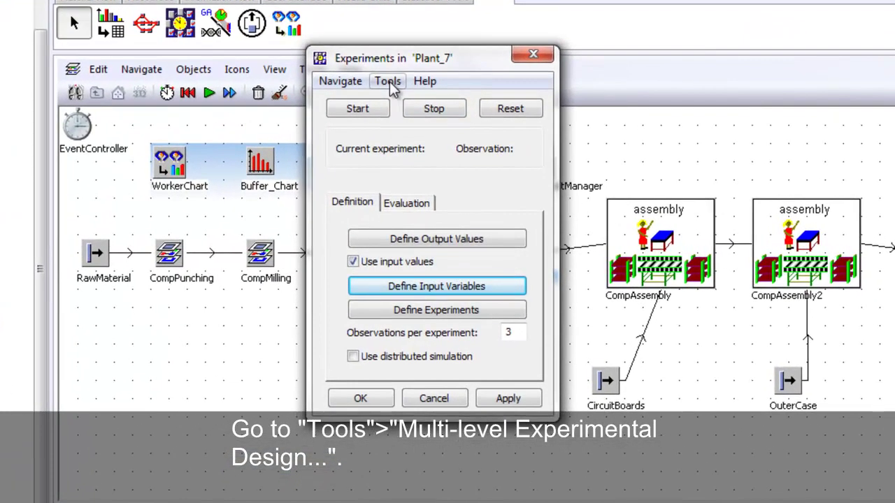
Step: Start a multi-level experimental design and set upper level 25 for the buffers
left_click(388, 81)
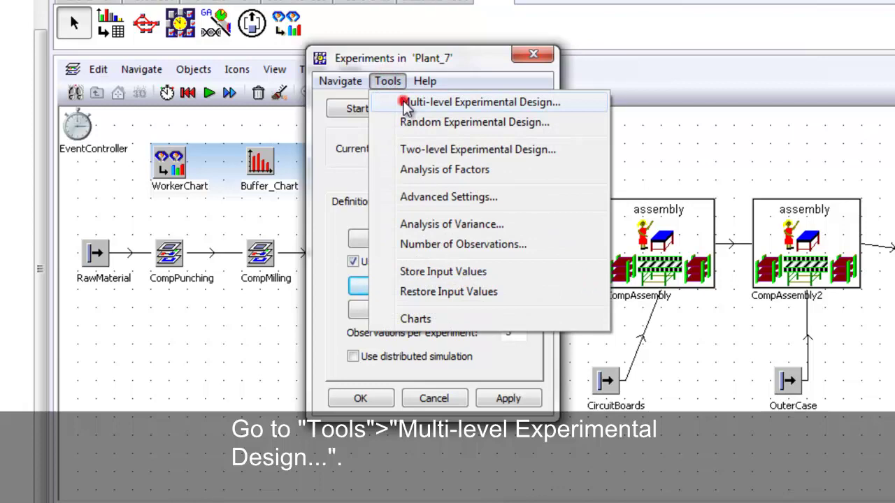
left_click(405, 104)
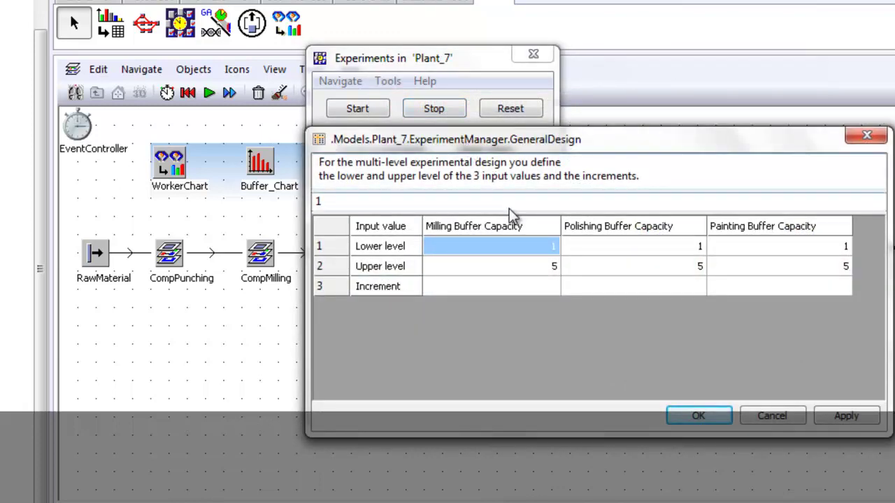
left_click(552, 266)
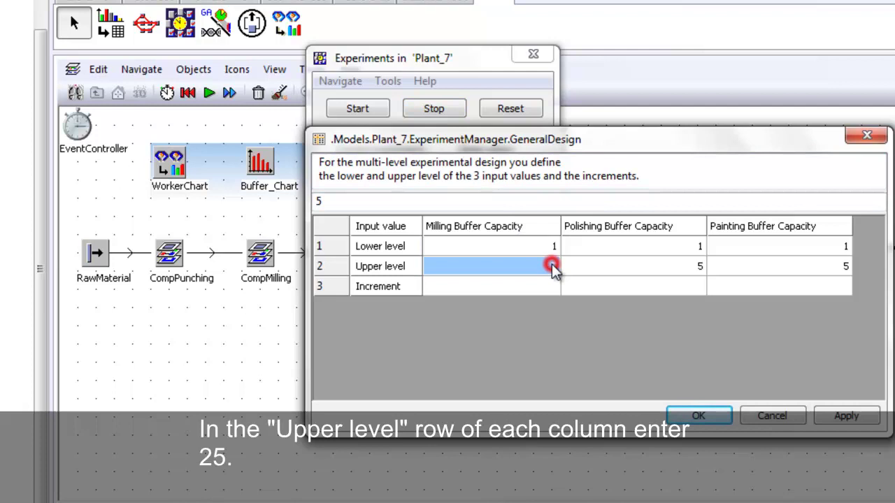
type("25")
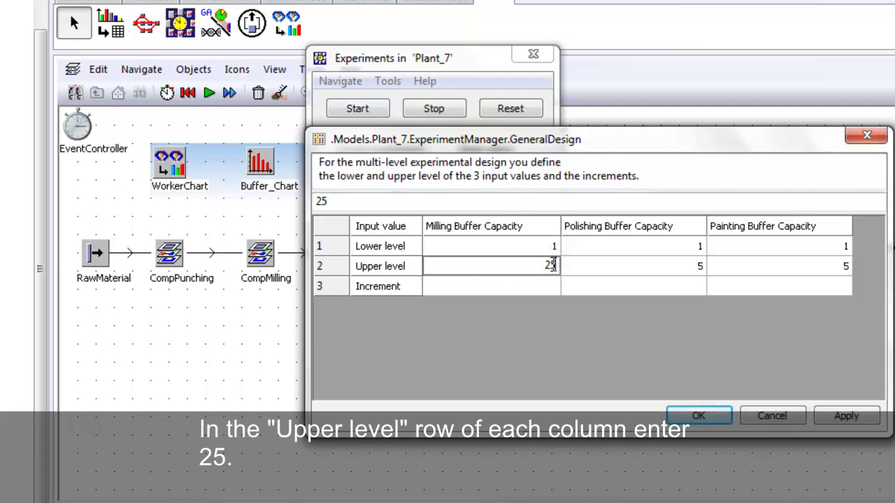
key("Tab")
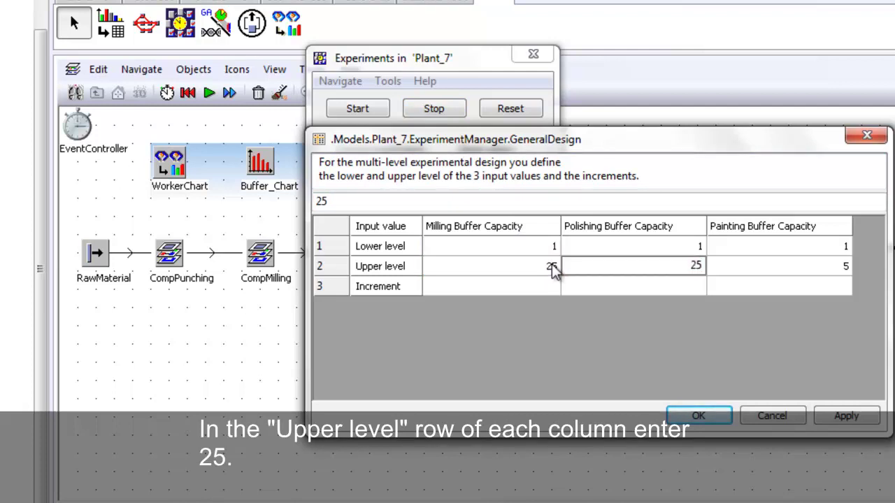
key("Tab")
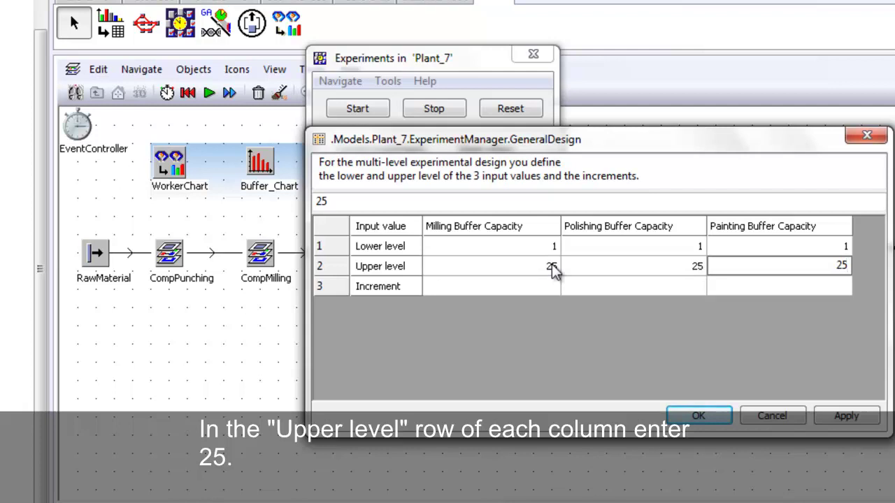
Step: Set increment 5 for each buffer capacity, then apply and confirm the design
left_click(537, 287)
type("5")
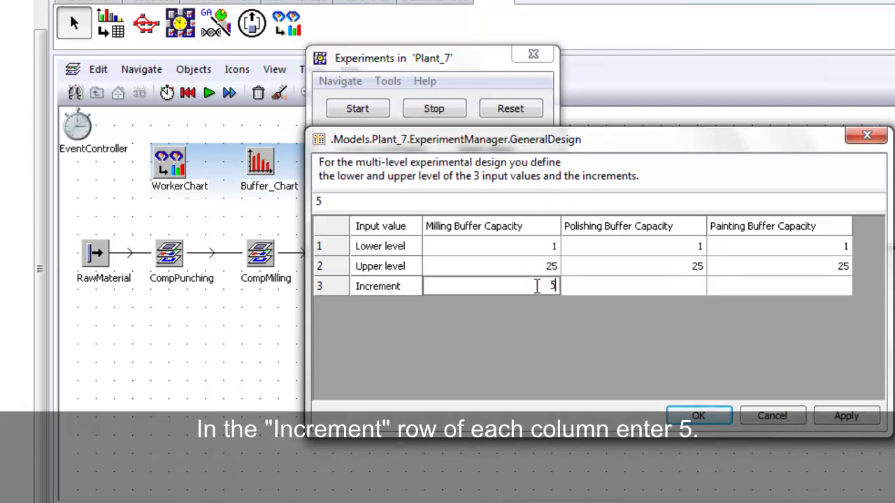
key("Tab")
type("5")
key("Tab")
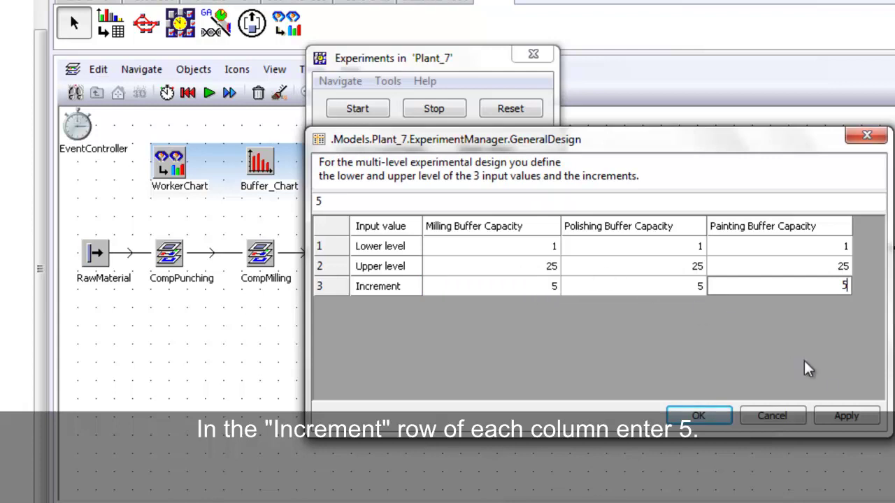
left_click(844, 416)
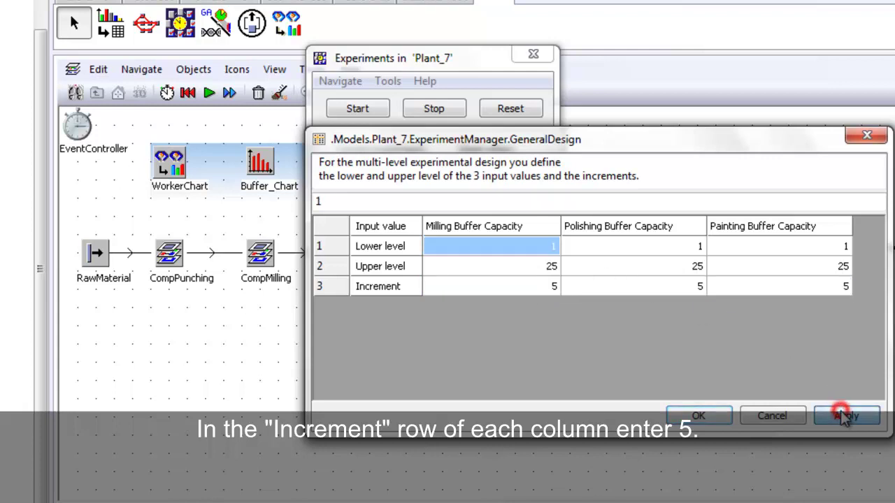
left_click(720, 417)
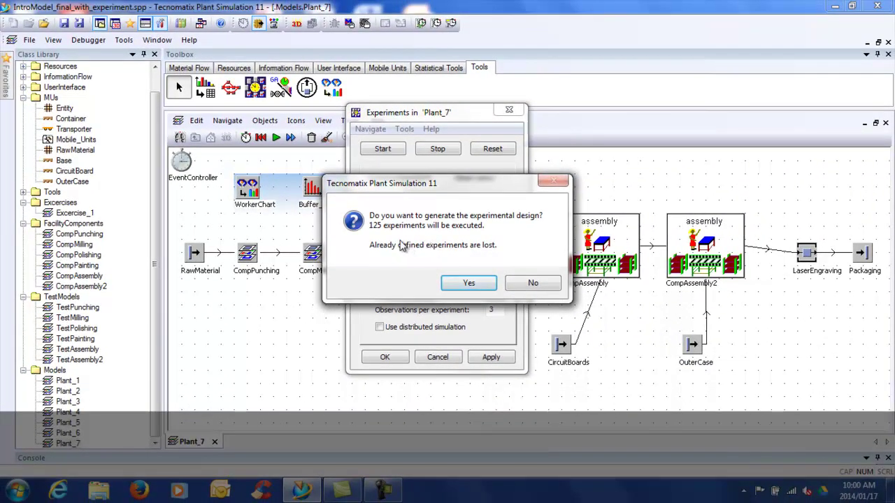
Step: Generate the 125 experiments and close the resulting experiment table
left_click(466, 286)
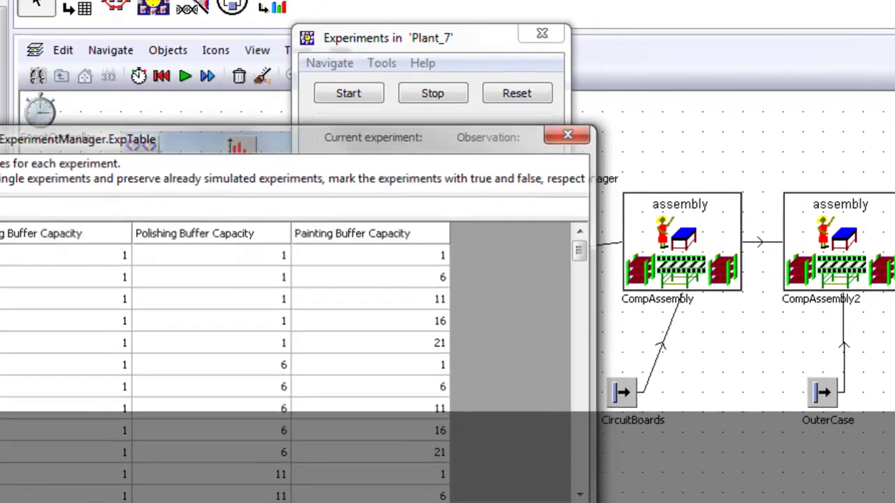
left_click(430, 493)
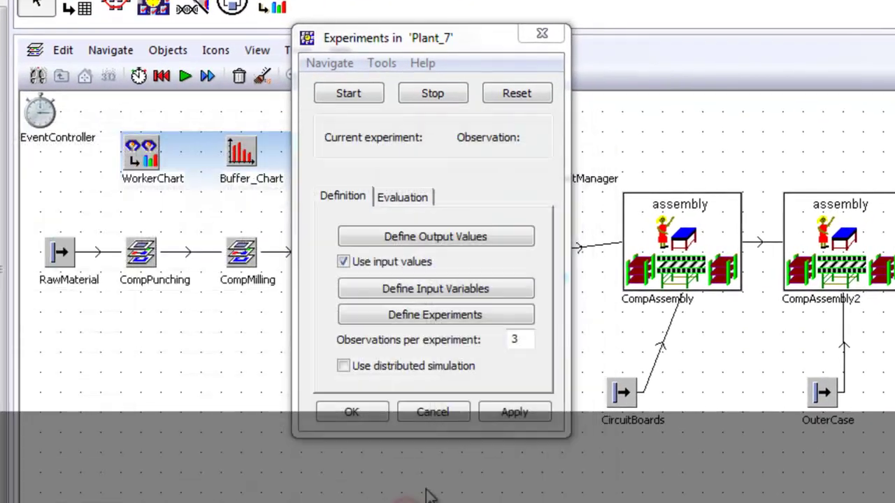
Step: Enable distributed simulation, reset, and run all experiments after saving the model
left_click(344, 366)
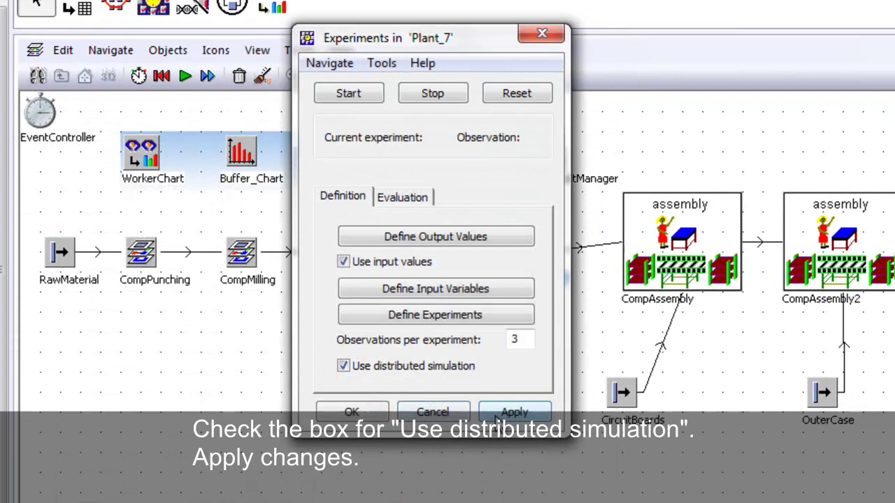
left_click(497, 419)
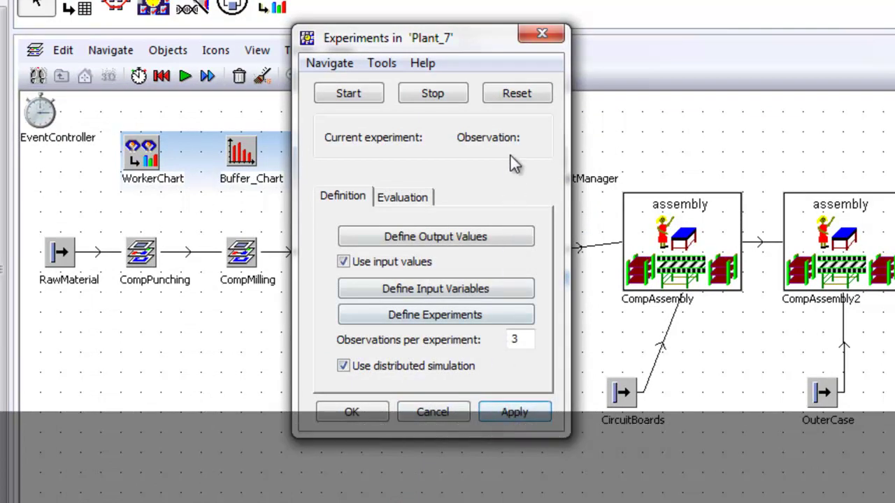
left_click(515, 94)
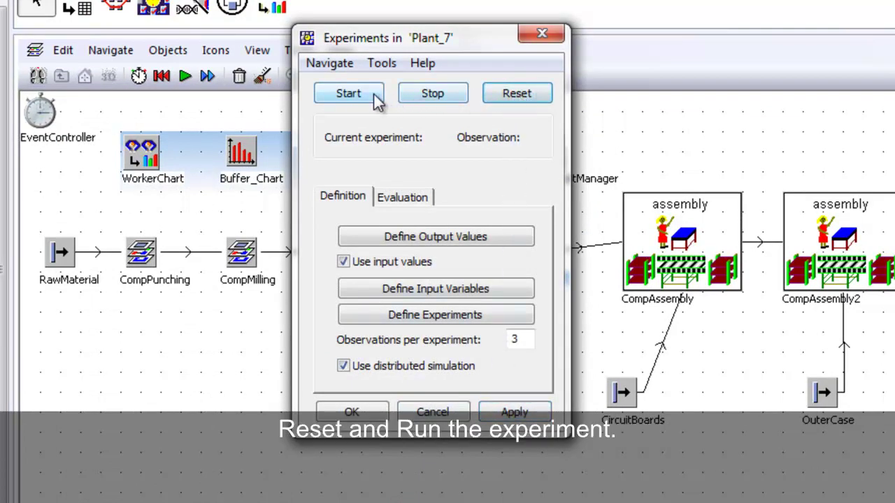
left_click(349, 94)
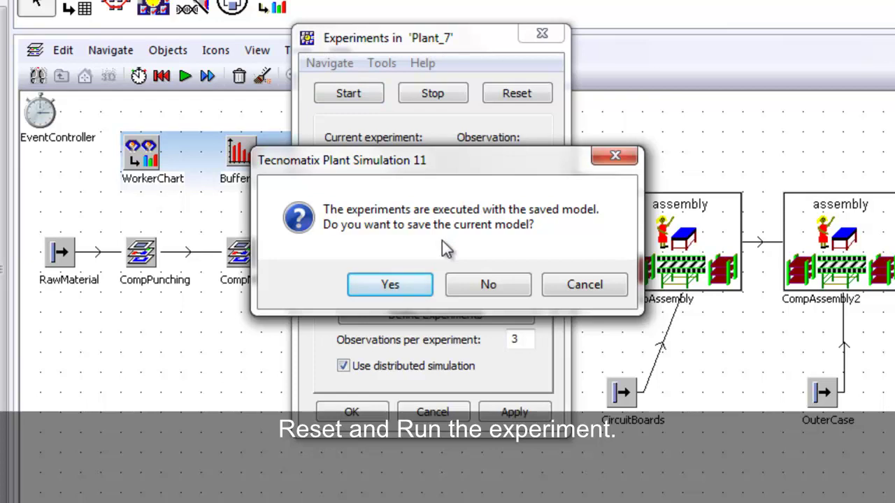
left_click(406, 289)
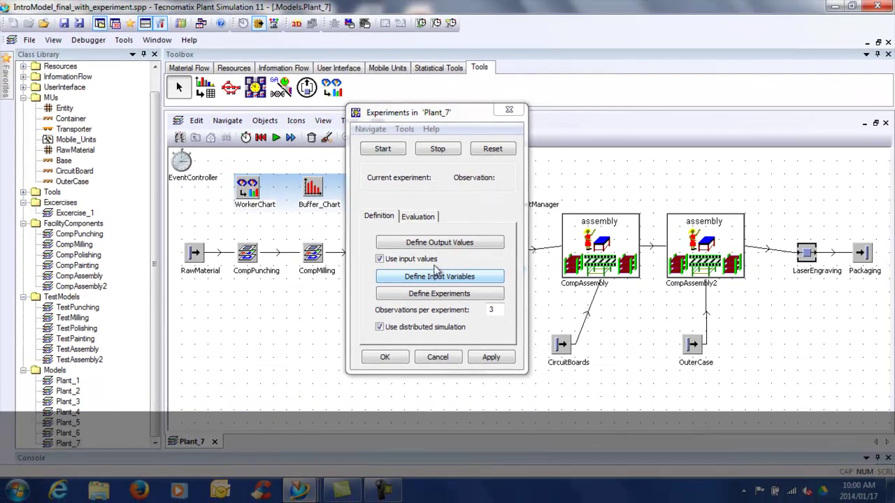
mouse_move(315, 495)
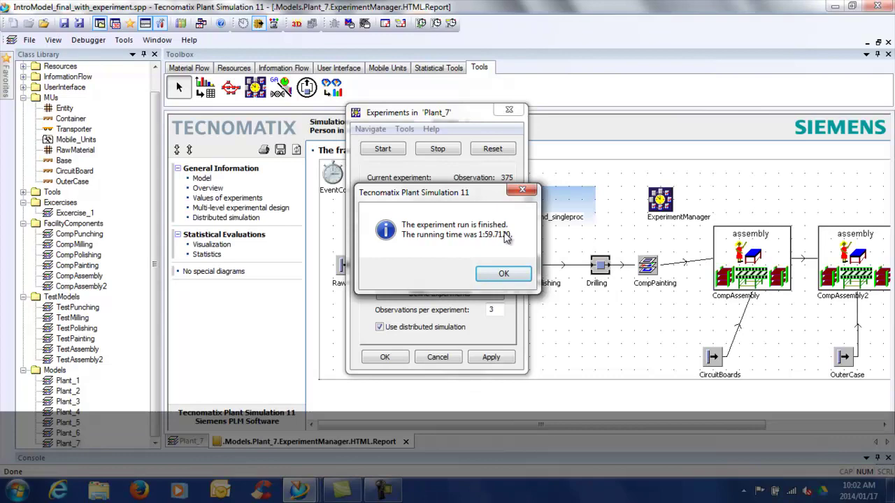
Step: Dismiss the finished message and Experiments dialog, then scroll the report's Overview throughput table
left_click(511, 274)
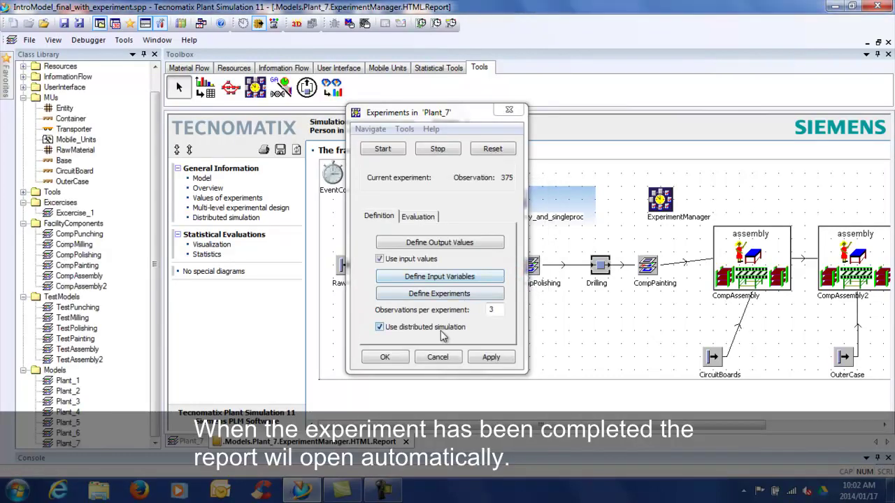
left_click(385, 357)
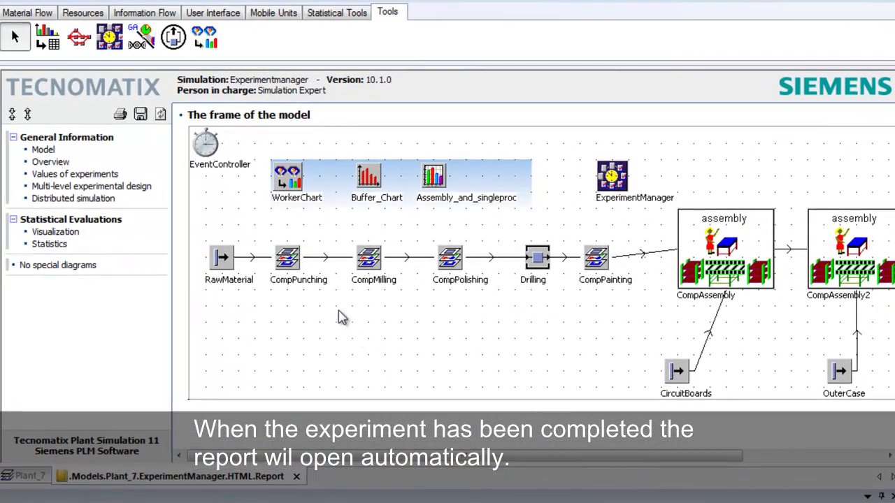
left_click(44, 161)
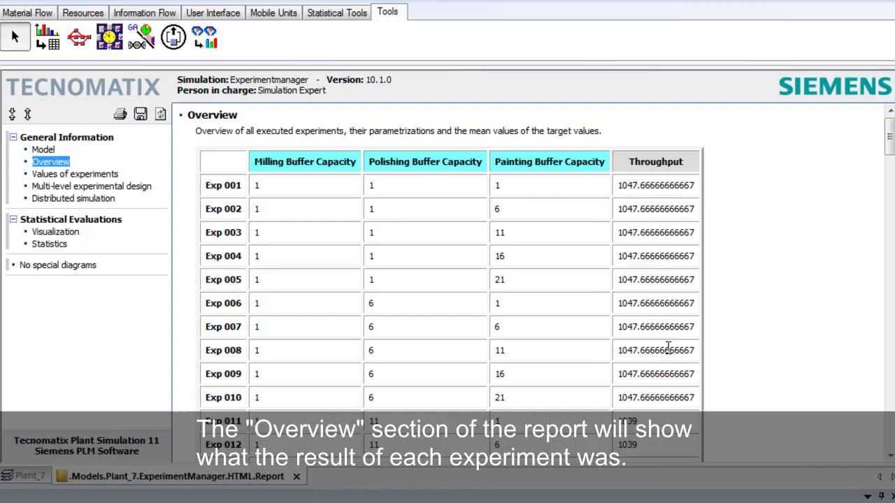
scroll(668, 349, "down", 5)
scroll(667, 355, "down", 12)
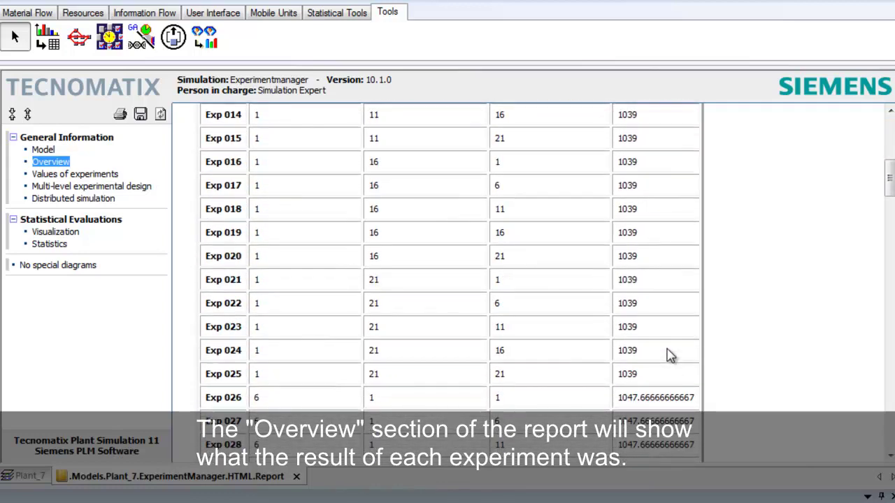
scroll(668, 356, "down", 7)
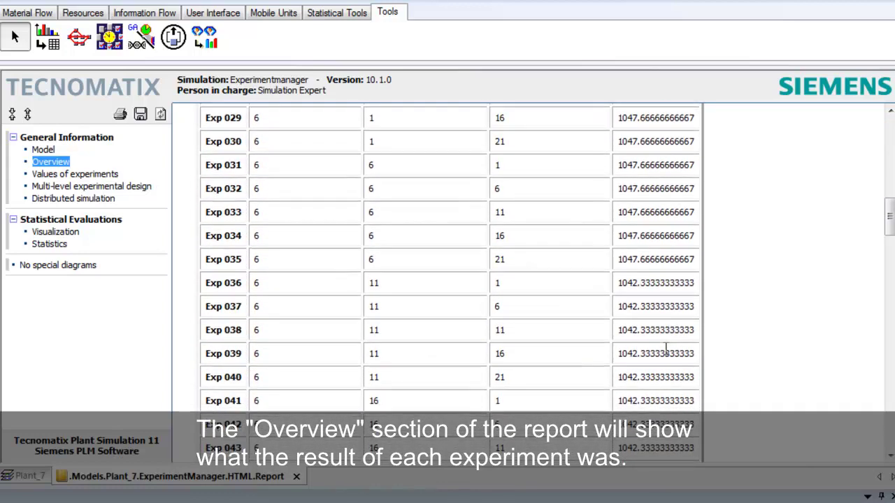
scroll(628, 393, "down", 2)
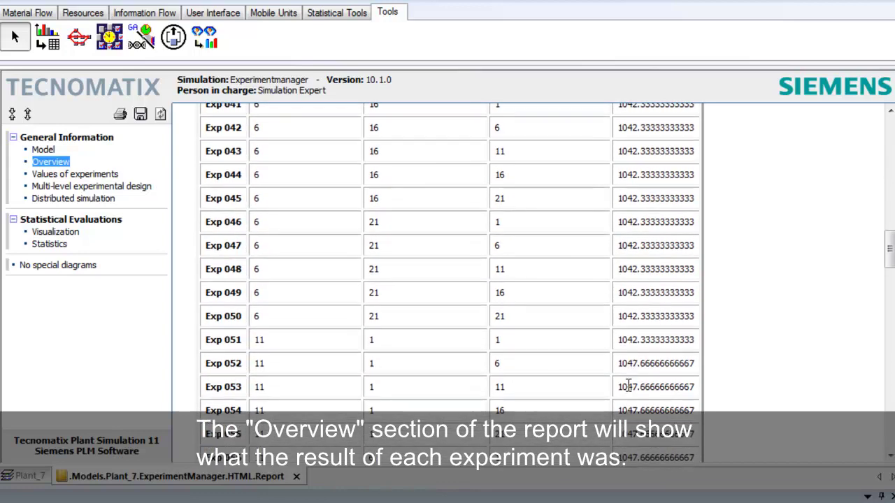
Step: Browse the Values of experiments, Multi-level experimental design and Distributed simulation report pages
left_click(100, 179)
double_click(98, 176)
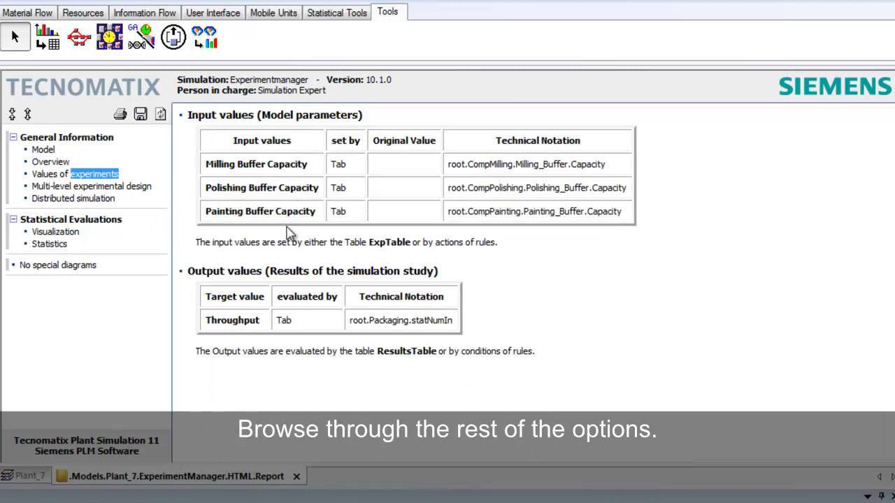
double_click(112, 186)
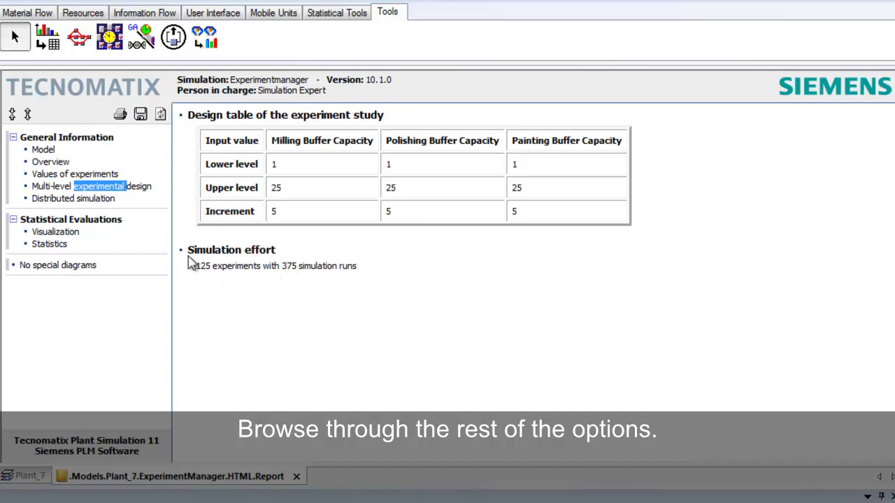
left_click(107, 199)
double_click(107, 199)
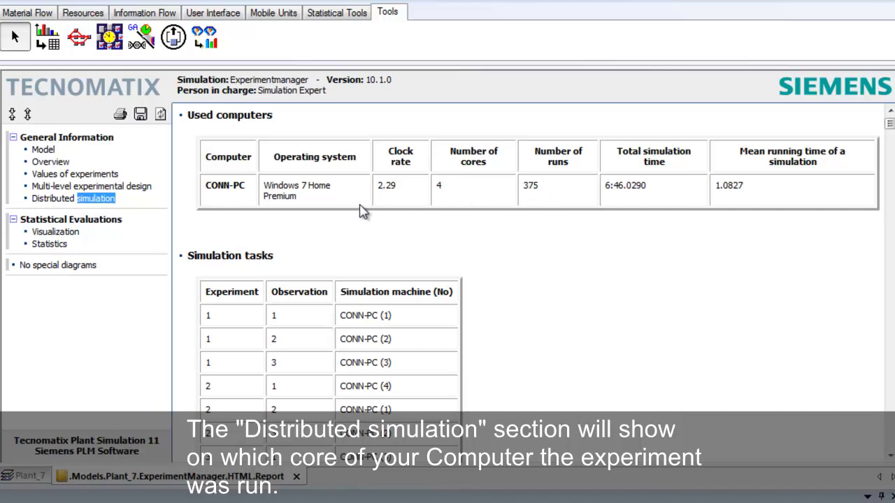
Step: View the min-max Throughput chart, then the per-experiment throughput Statistics table
left_click(56, 233)
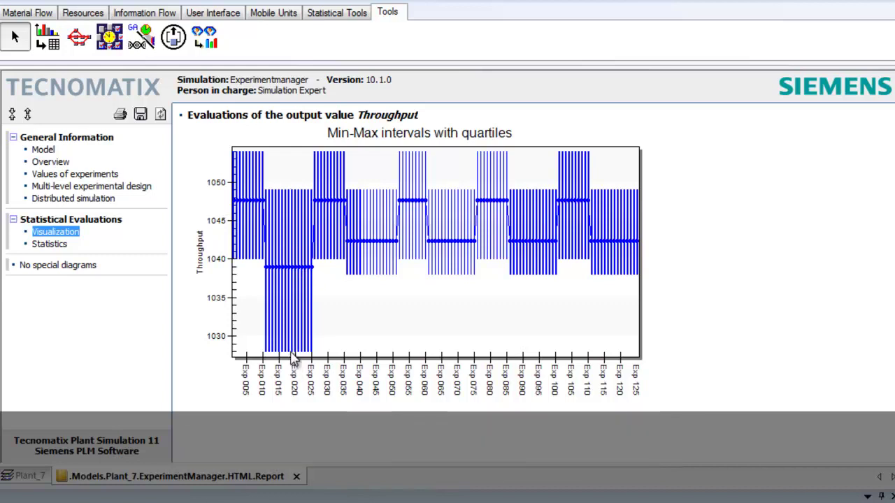
left_click(55, 244)
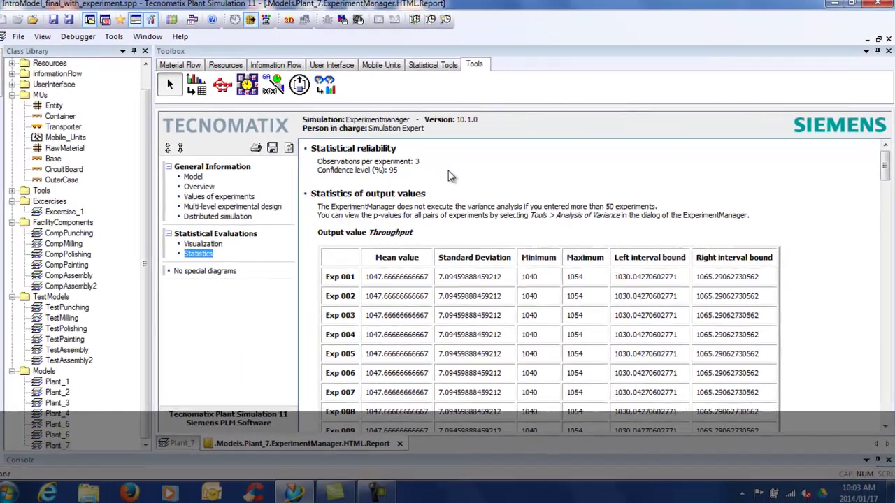
right_click(359, 149)
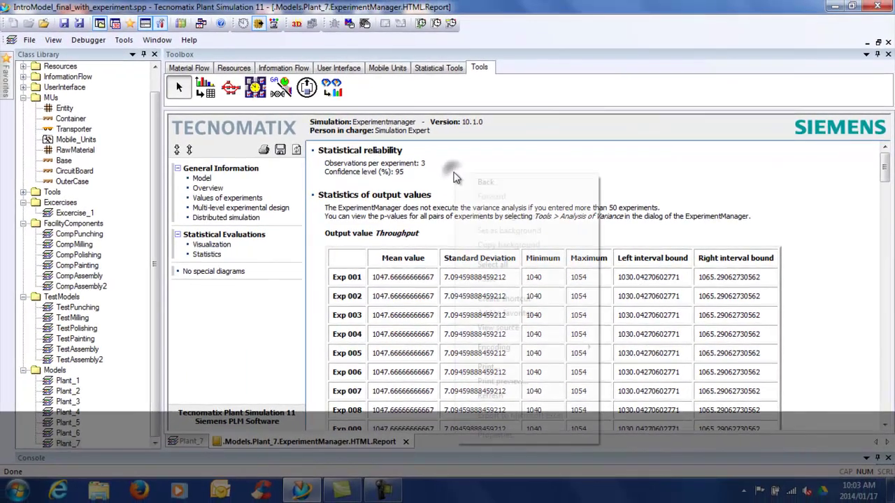